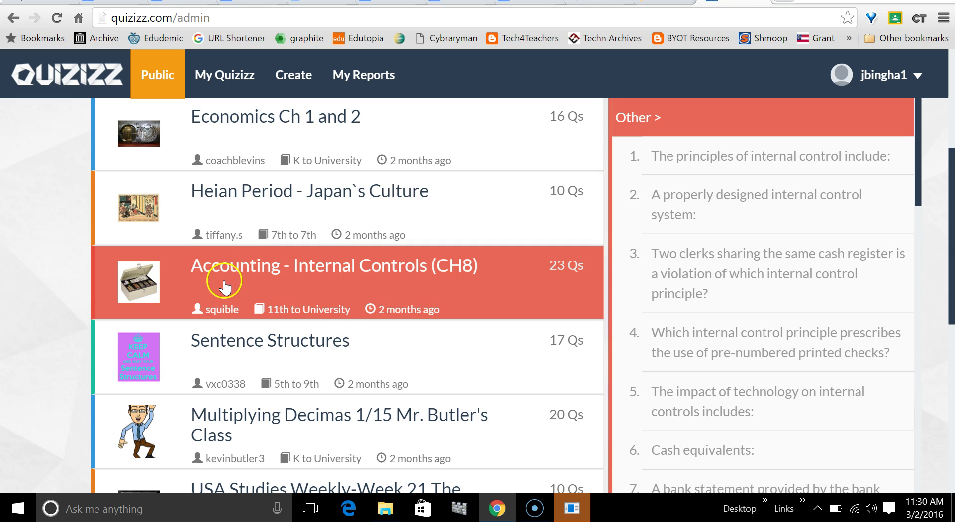
Browse the featured public quizzes and open the Economics Ch 1 and 2 quiz
{"action": "scroll", "coordinate": [192, 277], "scroll_direction": "up", "scroll_amount": 3}
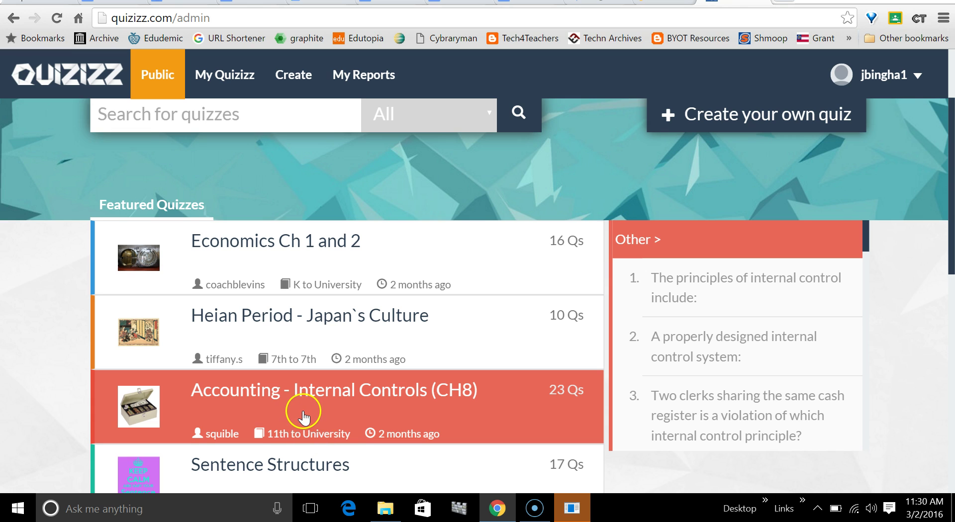
{"action": "scroll", "coordinate": [303, 413], "scroll_direction": "down", "scroll_amount": 3}
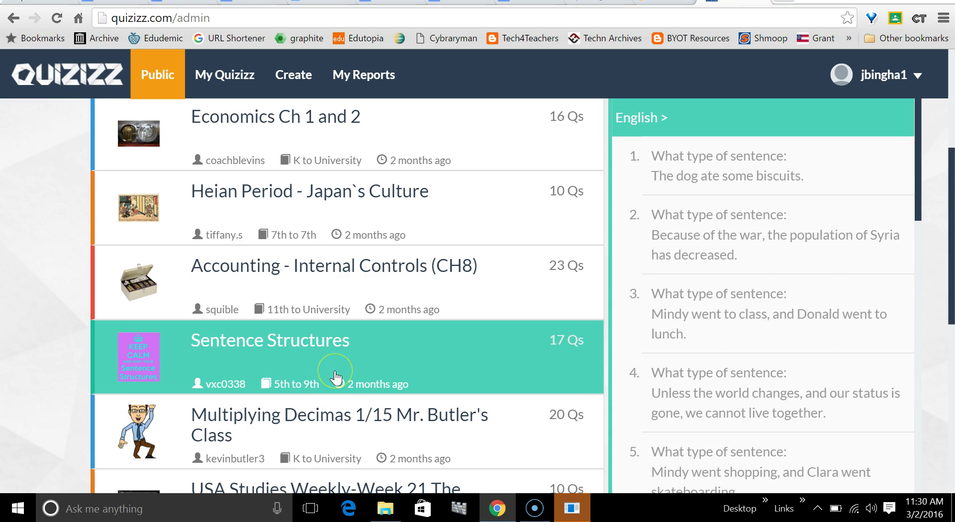
{"action": "scroll", "coordinate": [299, 388], "scroll_direction": "down", "scroll_amount": 2}
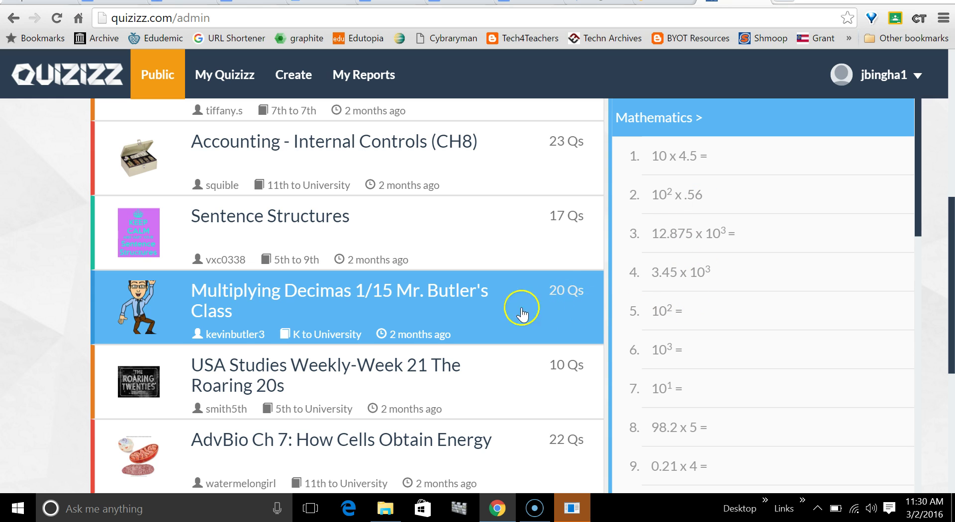
{"action": "scroll", "coordinate": [488, 308], "scroll_direction": "up", "scroll_amount": 3}
{"action": "scroll", "coordinate": [474, 309], "scroll_direction": "up", "scroll_amount": 3}
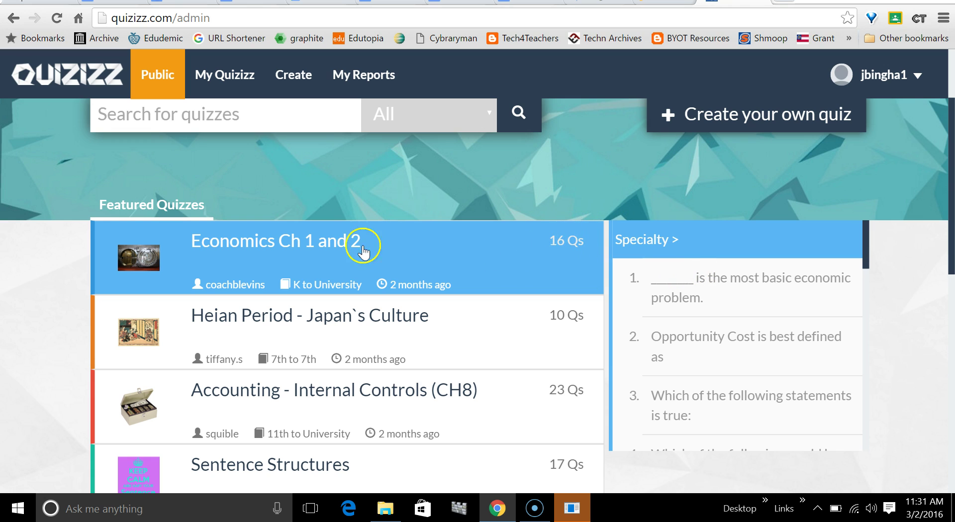
{"action": "left_click", "coordinate": [315, 250]}
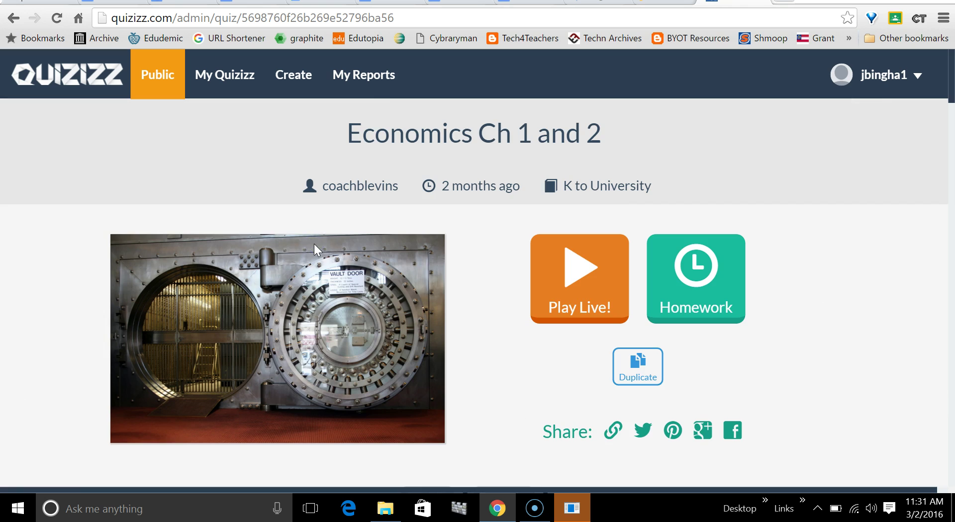
Reveal the answers to questions 1 and 2 of the Economics Ch 1 and 2 quiz
{"action": "scroll", "coordinate": [105, 254], "scroll_direction": "down", "scroll_amount": 6}
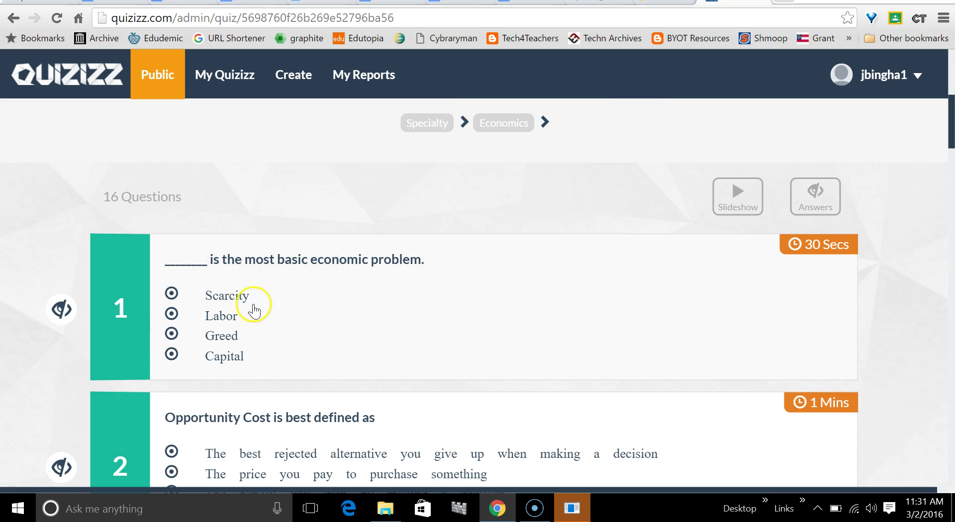
{"action": "left_click", "coordinate": [62, 311]}
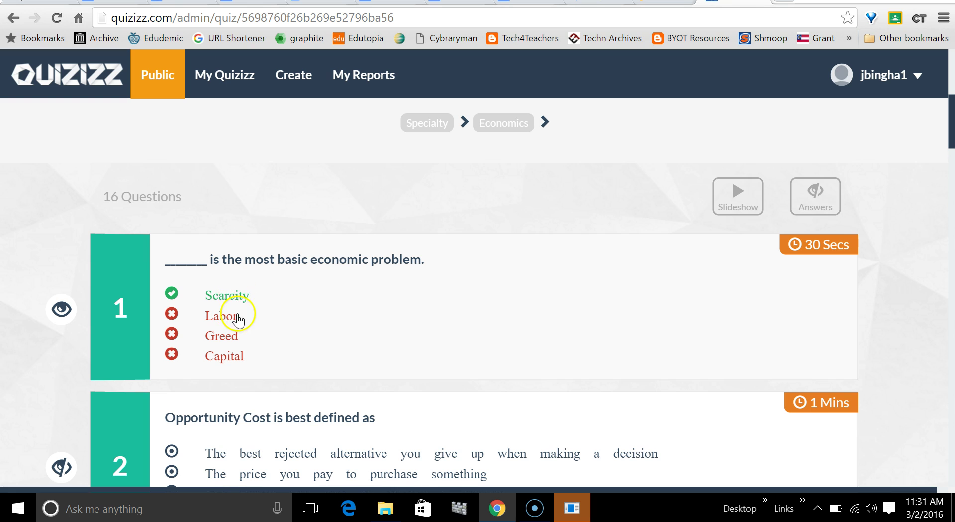
{"action": "scroll", "coordinate": [309, 323], "scroll_direction": "down", "scroll_amount": 2}
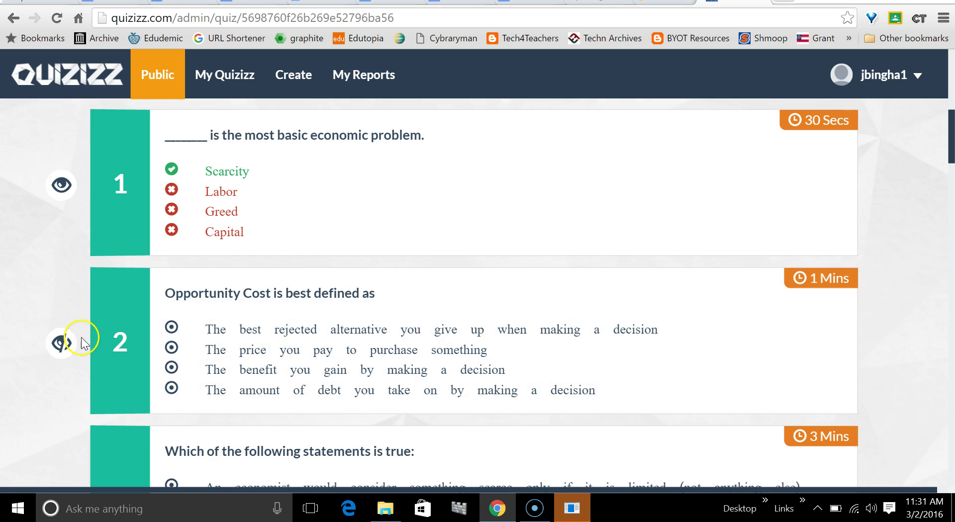
{"action": "left_click", "coordinate": [63, 344]}
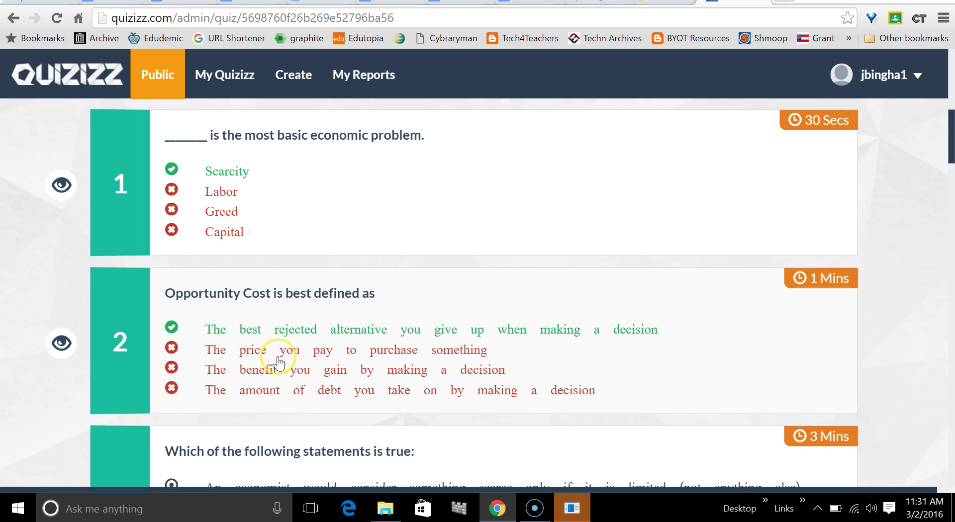
Duplicate the Economics Ch 1 and 2 quiz and open the copy for editing, dismissing the question search tip
{"action": "scroll", "coordinate": [294, 383], "scroll_direction": "up", "scroll_amount": 2}
{"action": "scroll", "coordinate": [296, 382], "scroll_direction": "up", "scroll_amount": 6}
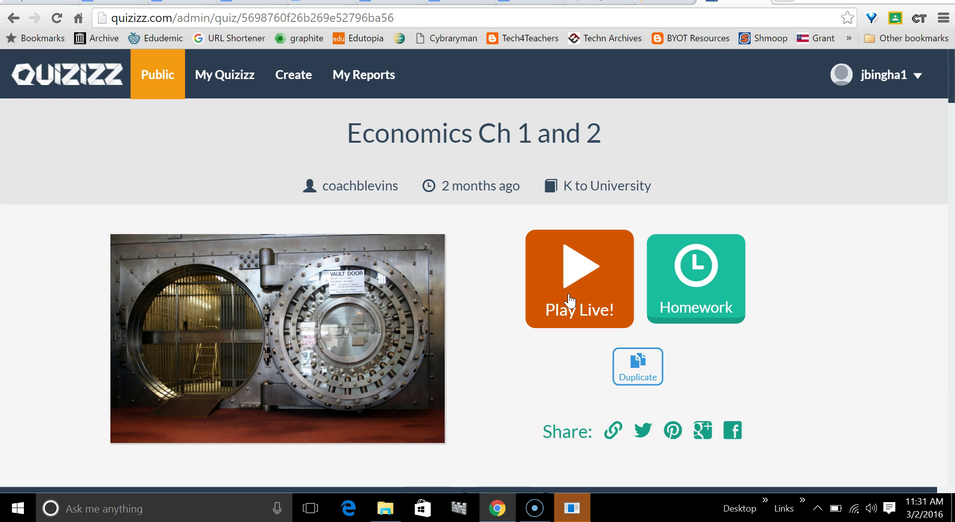
{"action": "left_click", "coordinate": [639, 368]}
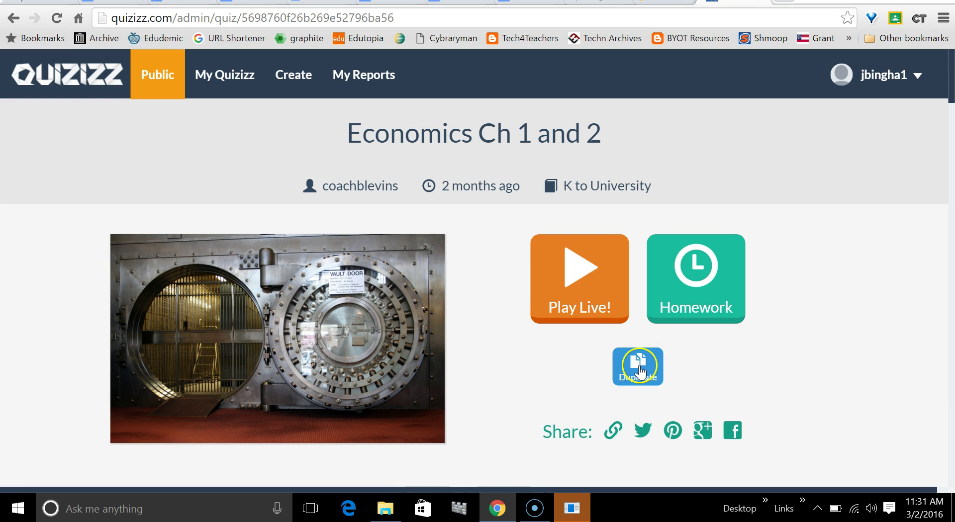
{"action": "left_click", "coordinate": [637, 377]}
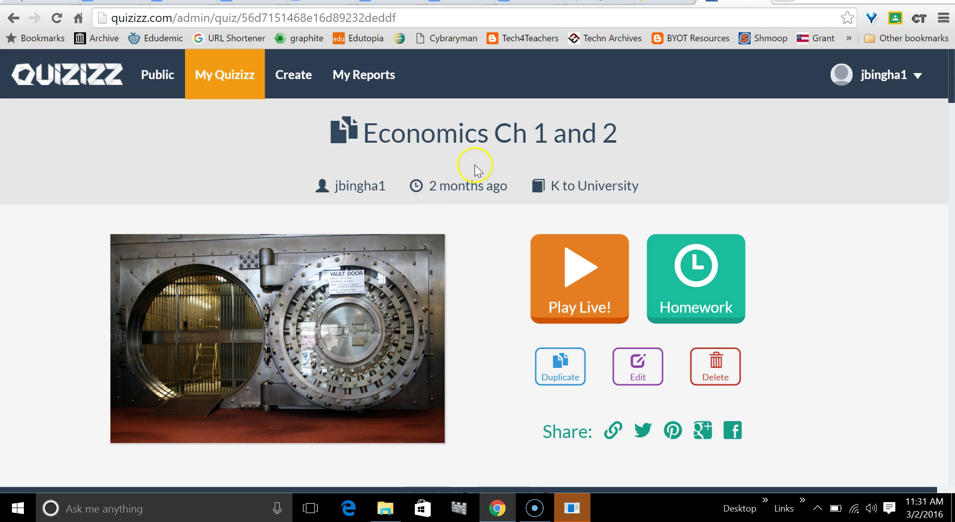
{"action": "left_click", "coordinate": [638, 382]}
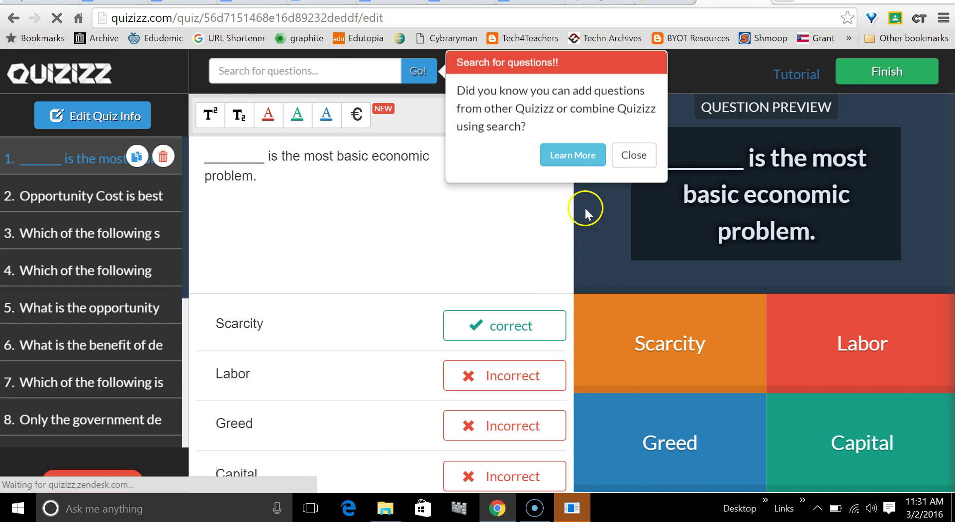
{"action": "left_click", "coordinate": [634, 157]}
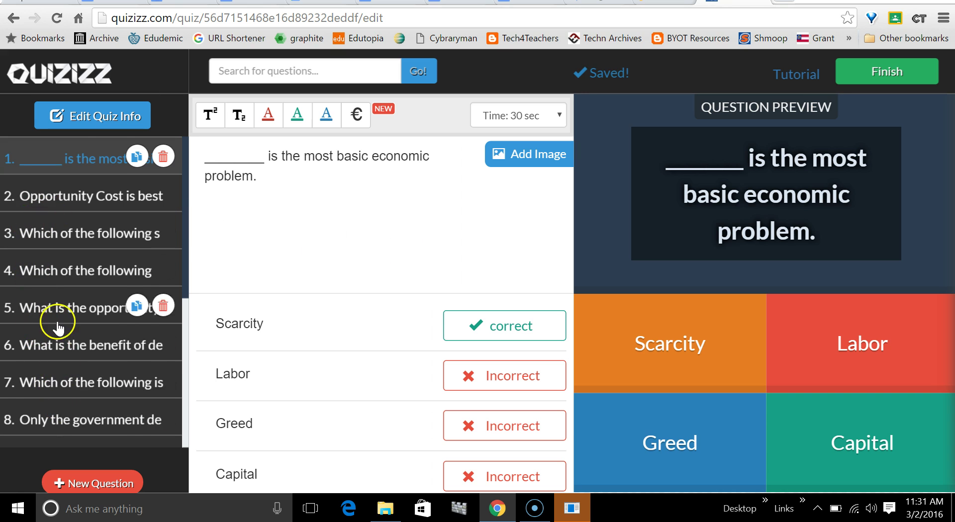
Delete question 15, the one beginning "Type of economy", from the duplicated quiz
{"action": "scroll", "coordinate": [57, 326], "scroll_direction": "down", "scroll_amount": 6}
{"action": "mouse_move", "coordinate": [90, 431]}
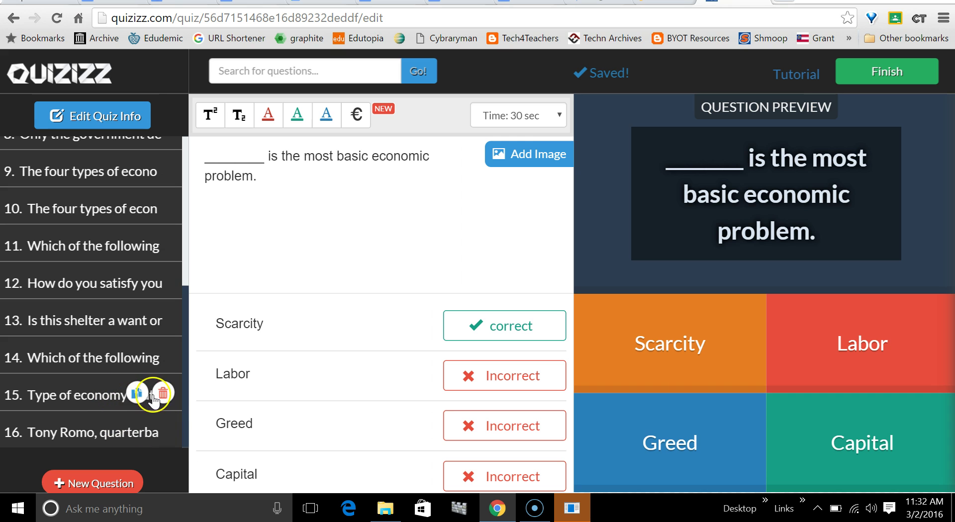
{"action": "left_click", "coordinate": [162, 392]}
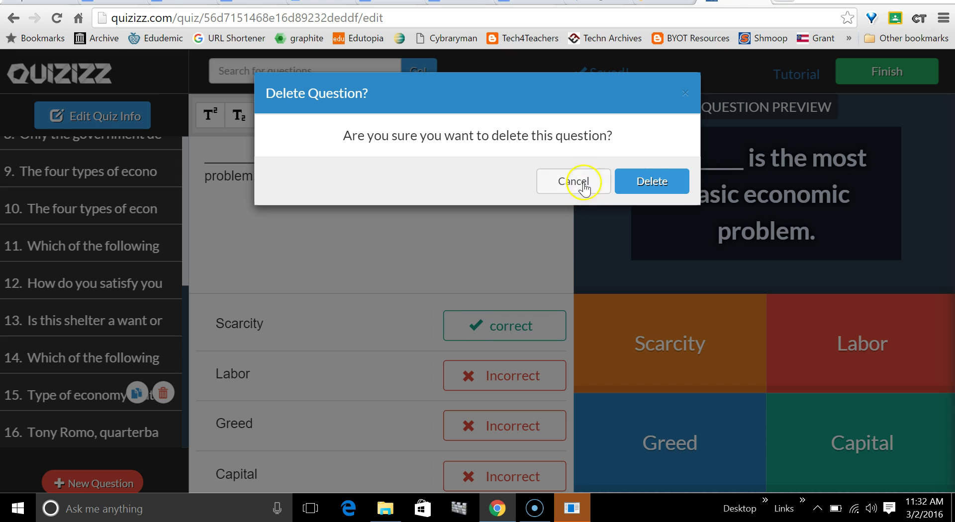
{"action": "left_click", "coordinate": [647, 183]}
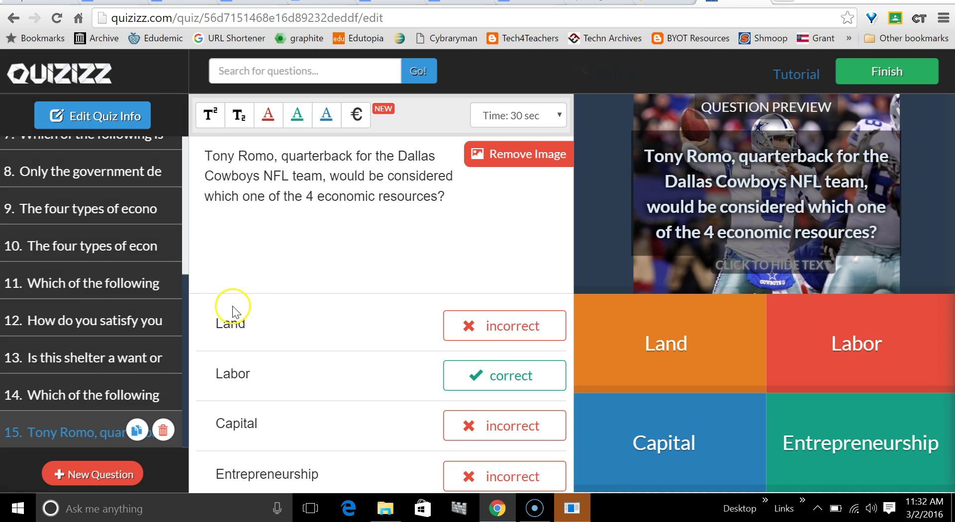
Add a new question to the quiz with the text "Question 1"
{"action": "mouse_move", "coordinate": [115, 363]}
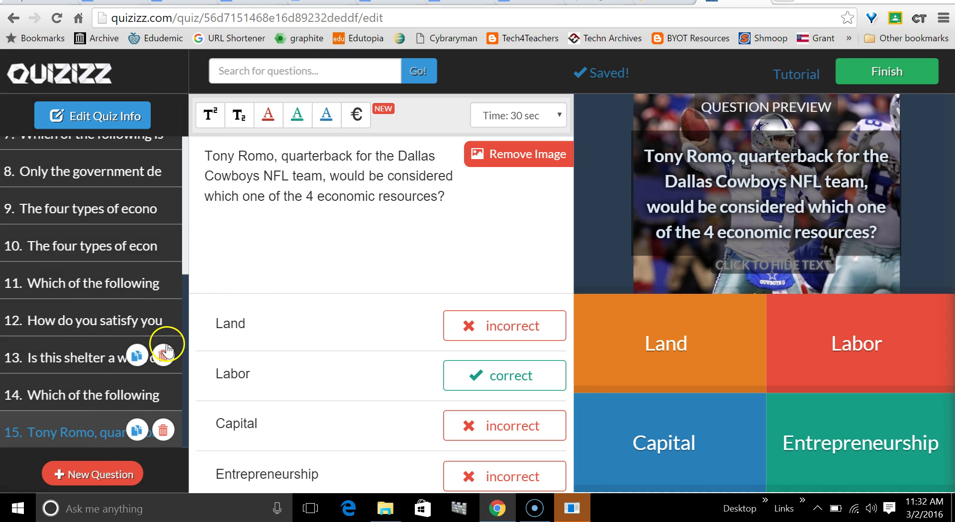
{"action": "mouse_move", "coordinate": [141, 319]}
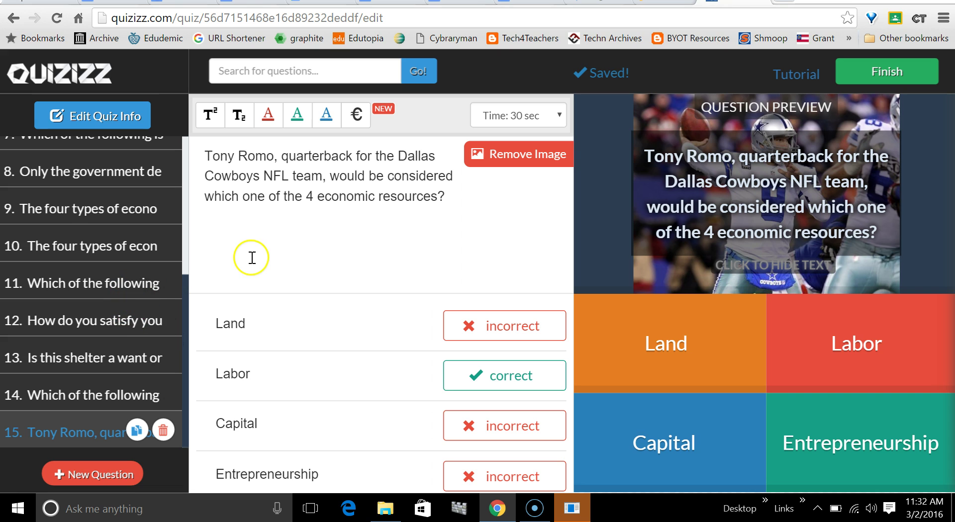
{"action": "left_click", "coordinate": [184, 212]}
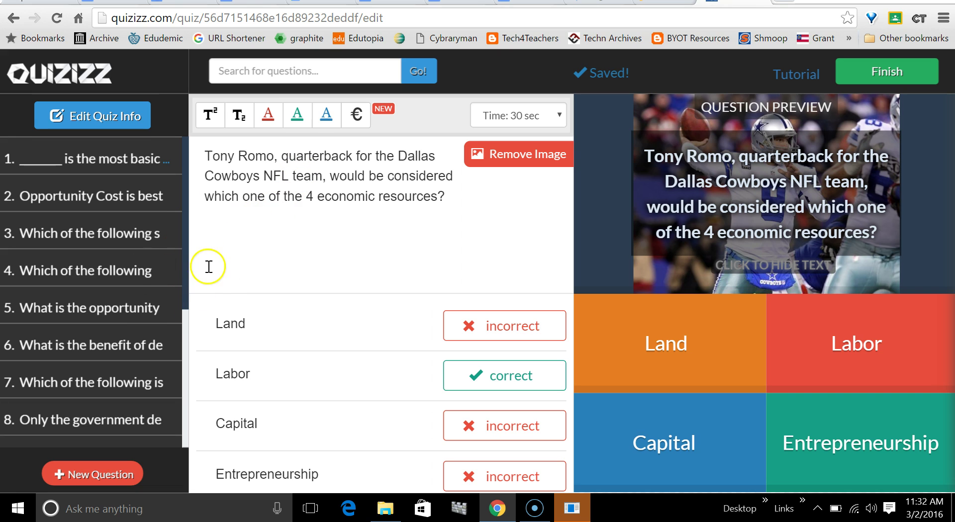
{"action": "left_click", "coordinate": [184, 404]}
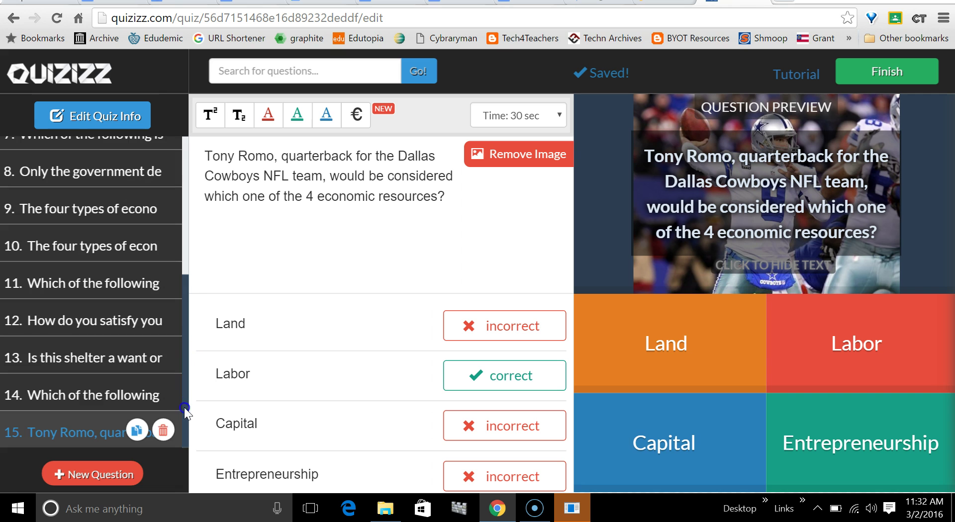
{"action": "left_click", "coordinate": [87, 476]}
{"action": "left_click", "coordinate": [309, 204]}
{"action": "type", "text": "Question "}
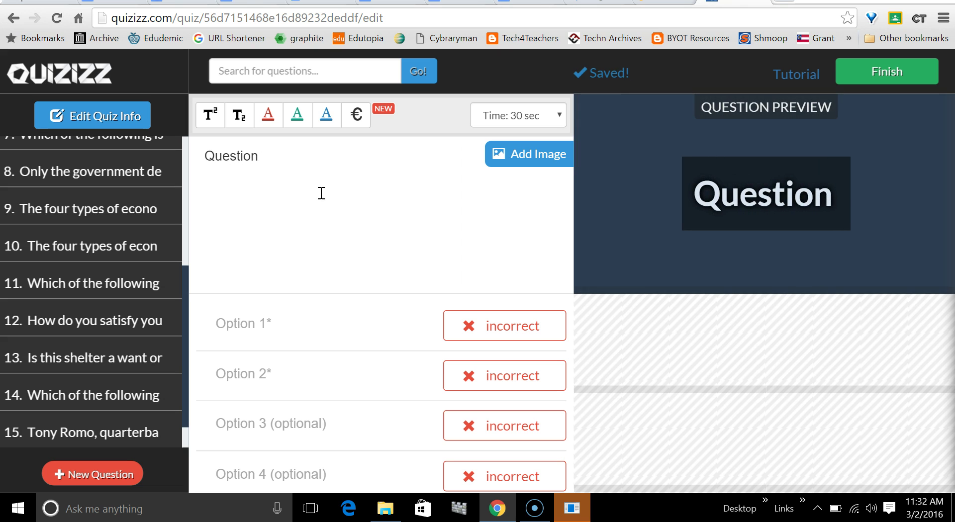
{"action": "type", "text": "1"}
Enter a, b and c as the new question's answer options and mark a as correct
{"action": "left_click", "coordinate": [293, 324]}
{"action": "type", "text": "a"}
{"action": "key", "text": "Tab"}
{"action": "type", "text": "b"}
{"action": "key", "text": "Tab"}
{"action": "type", "text": "c"}
{"action": "left_click", "coordinate": [512, 325]}
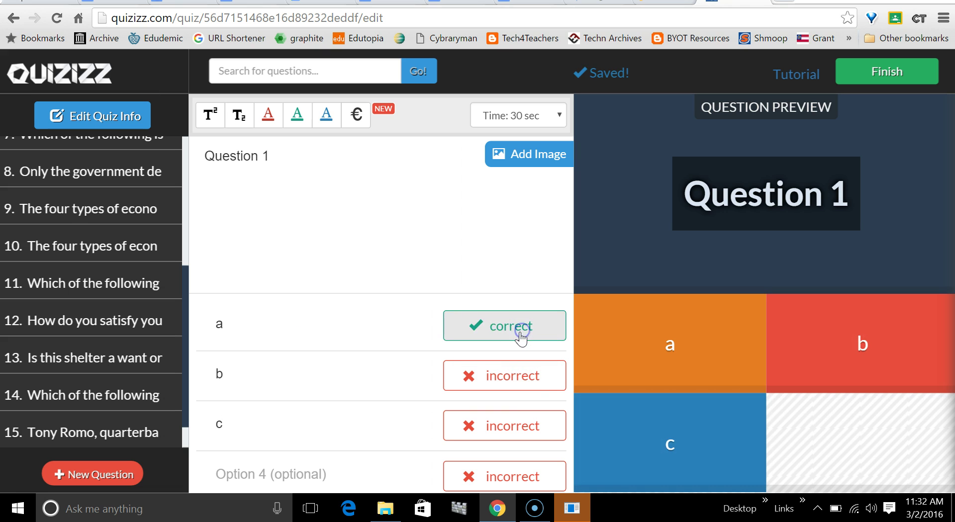
Look over the image upload options for the question and the math symbols available for insertion
{"action": "left_click", "coordinate": [522, 166]}
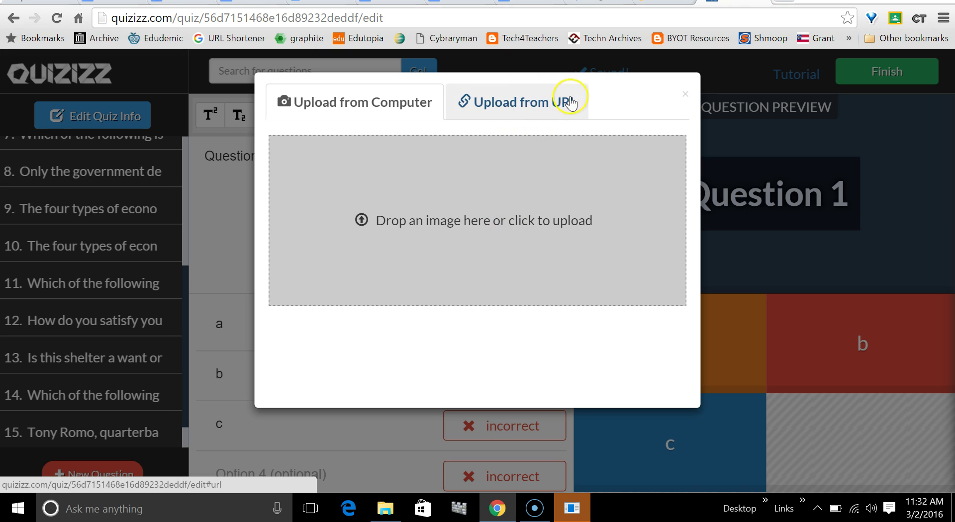
{"action": "left_click", "coordinate": [686, 94]}
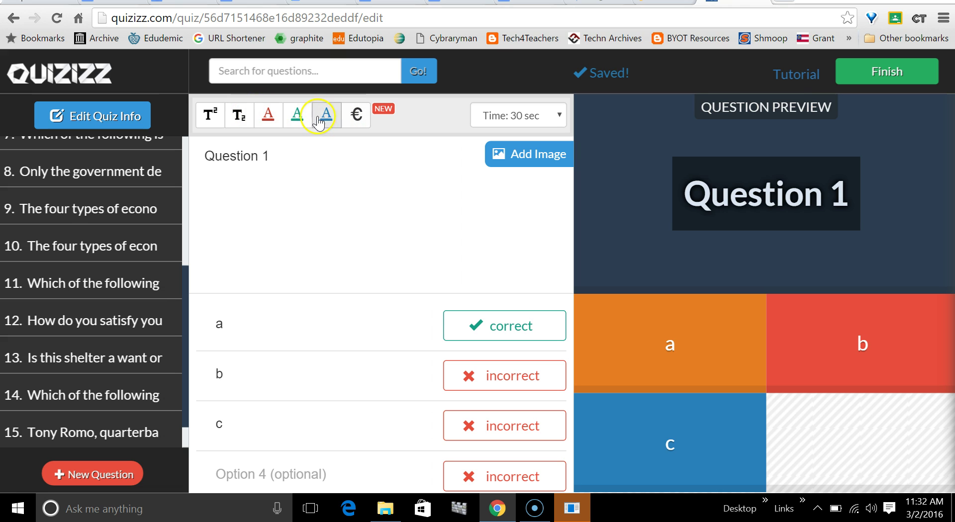
{"action": "left_click", "coordinate": [361, 123]}
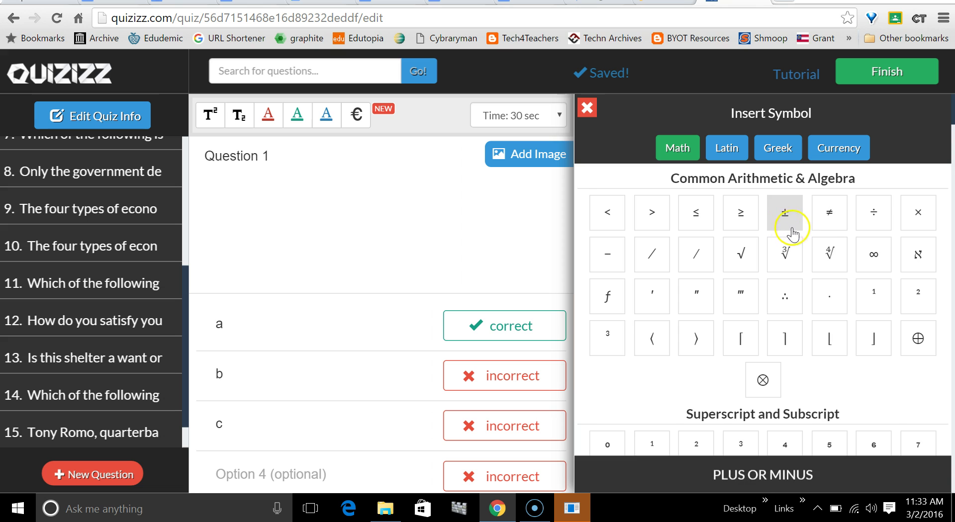
{"action": "scroll", "coordinate": [792, 232], "scroll_direction": "down", "scroll_amount": 3}
{"action": "scroll", "coordinate": [815, 259], "scroll_direction": "down", "scroll_amount": 8}
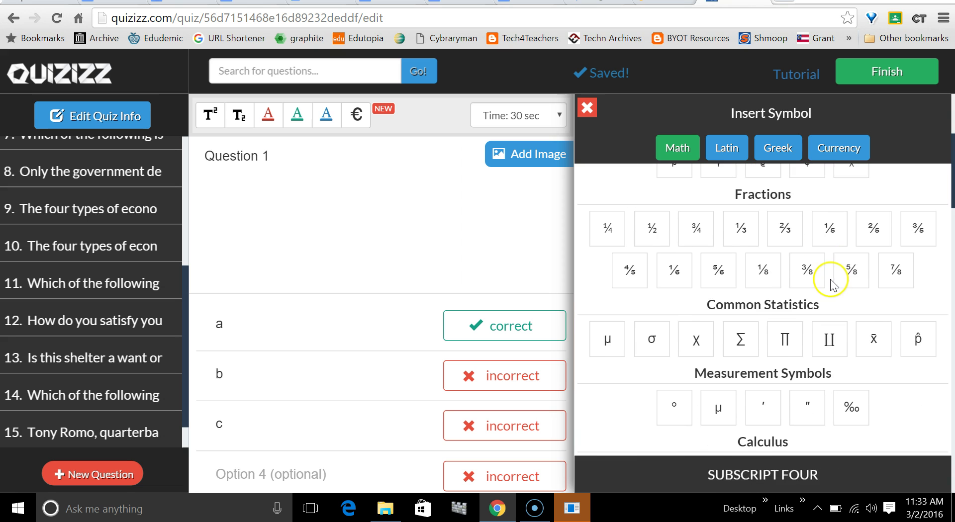
{"action": "scroll", "coordinate": [815, 276], "scroll_direction": "down", "scroll_amount": 3}
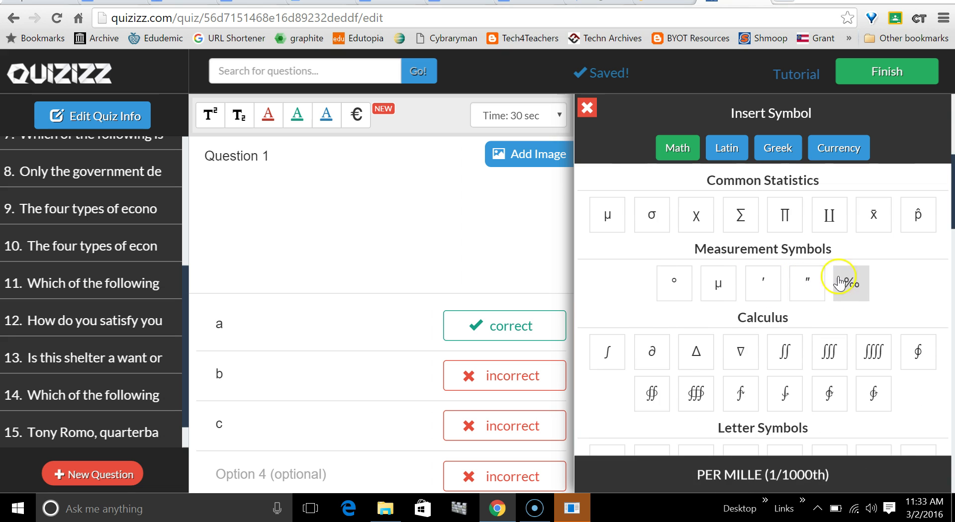
{"action": "scroll", "coordinate": [898, 288], "scroll_direction": "down", "scroll_amount": 3}
{"action": "scroll", "coordinate": [899, 291], "scroll_direction": "down", "scroll_amount": 10}
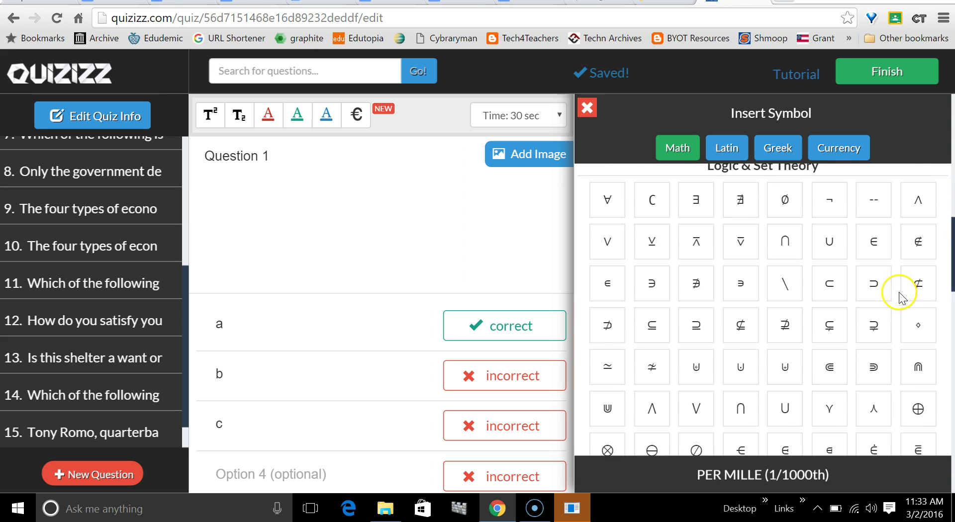
{"action": "scroll", "coordinate": [898, 300], "scroll_direction": "down", "scroll_amount": 2}
{"action": "scroll", "coordinate": [895, 300], "scroll_direction": "up", "scroll_amount": 18}
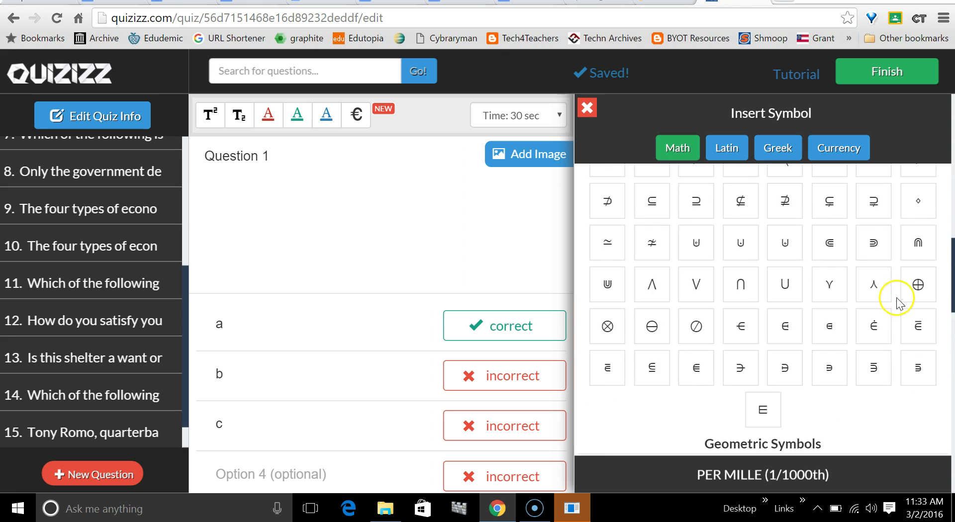
{"action": "left_click", "coordinate": [587, 107]}
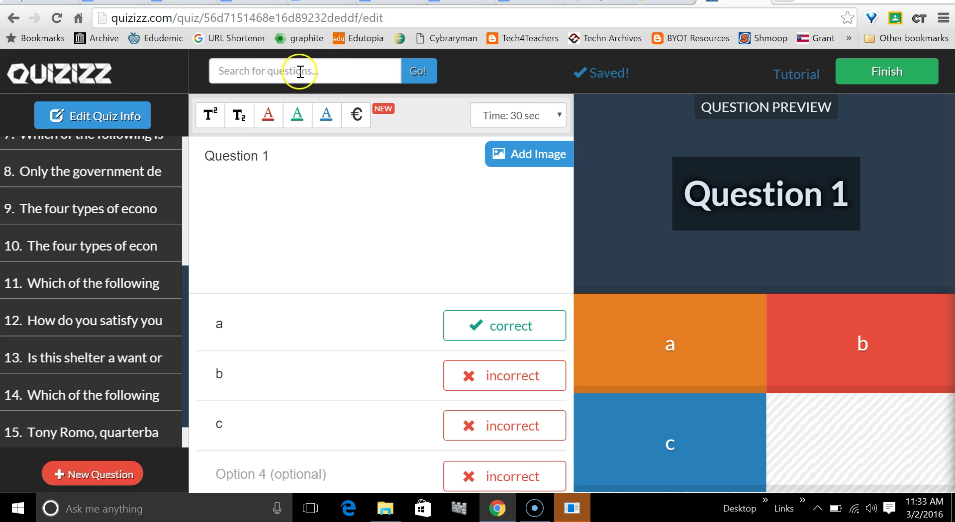
Search other quizzes for "economics" questions to add to this quiz, dismissing the search tip
{"action": "scroll", "coordinate": [160, 254], "scroll_direction": "up", "scroll_amount": 5}
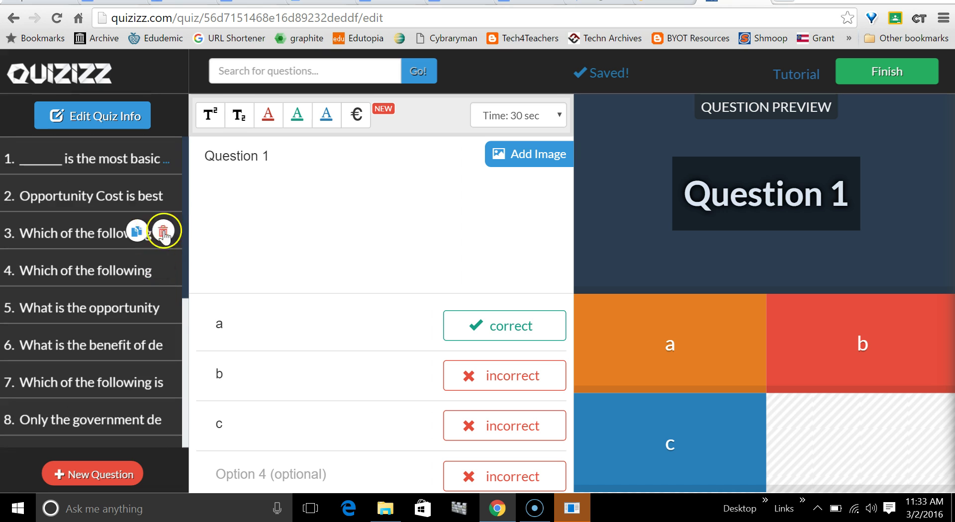
{"action": "left_click", "coordinate": [301, 70]}
{"action": "type", "text": "e"}
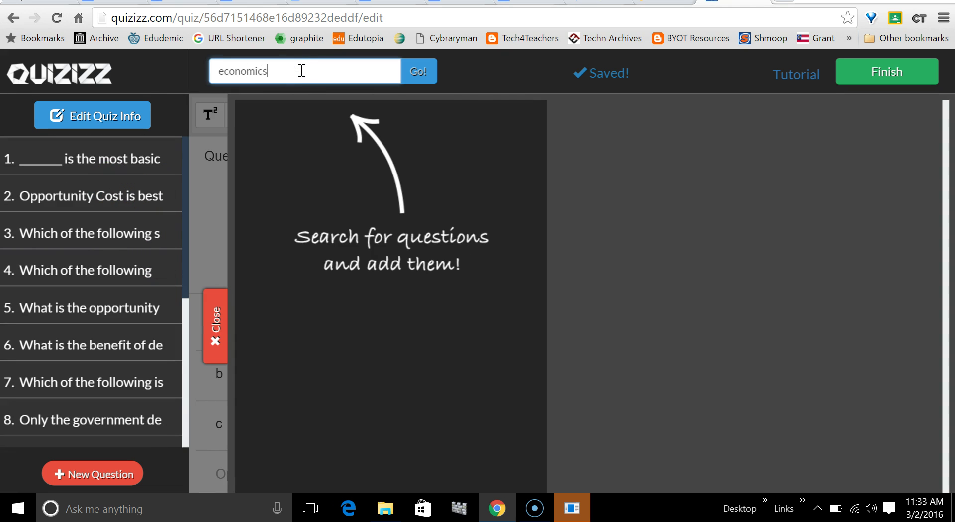
{"action": "type", "text": "conomics"}
{"action": "key", "text": "Return"}
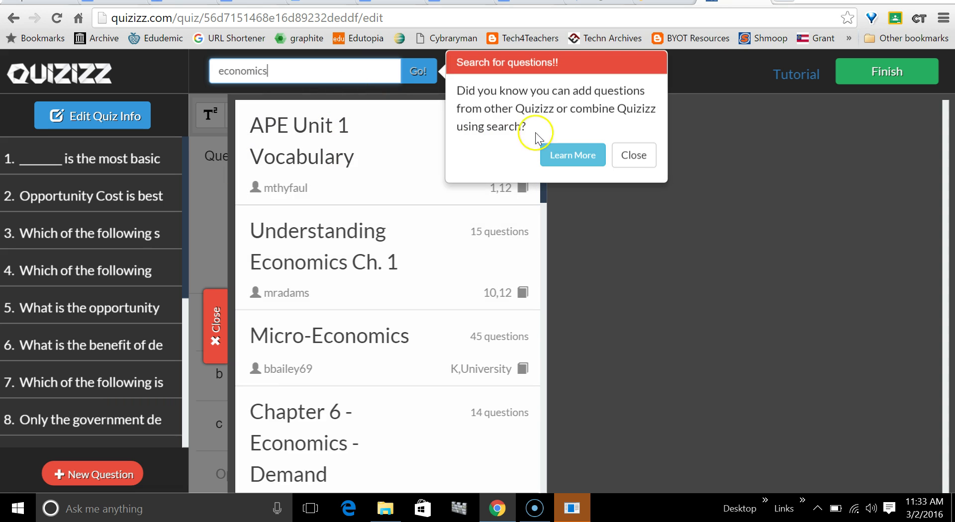
{"action": "left_click", "coordinate": [620, 155]}
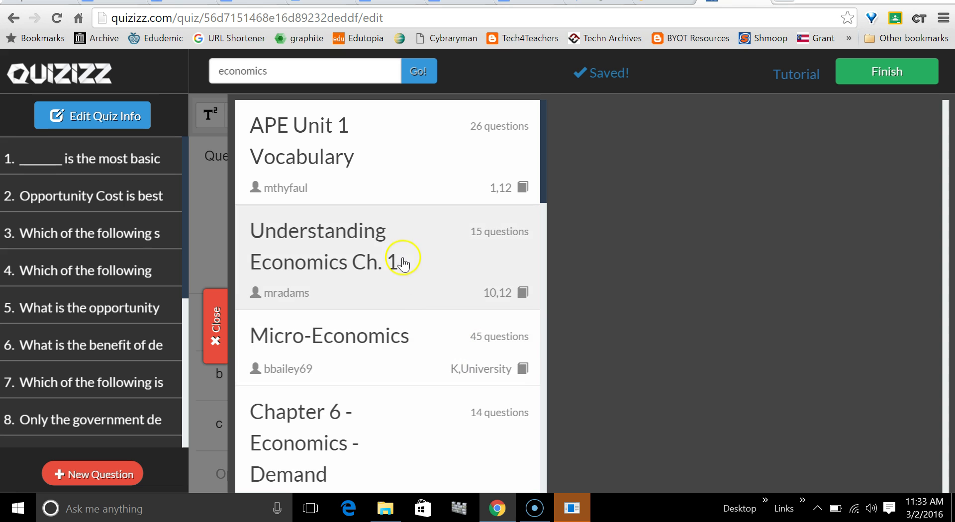
Add the "Goods for which demand goes down as income goes up" question from the Chapter 6 - Economics - Demand quiz and close the search results
{"action": "left_click", "coordinate": [379, 252]}
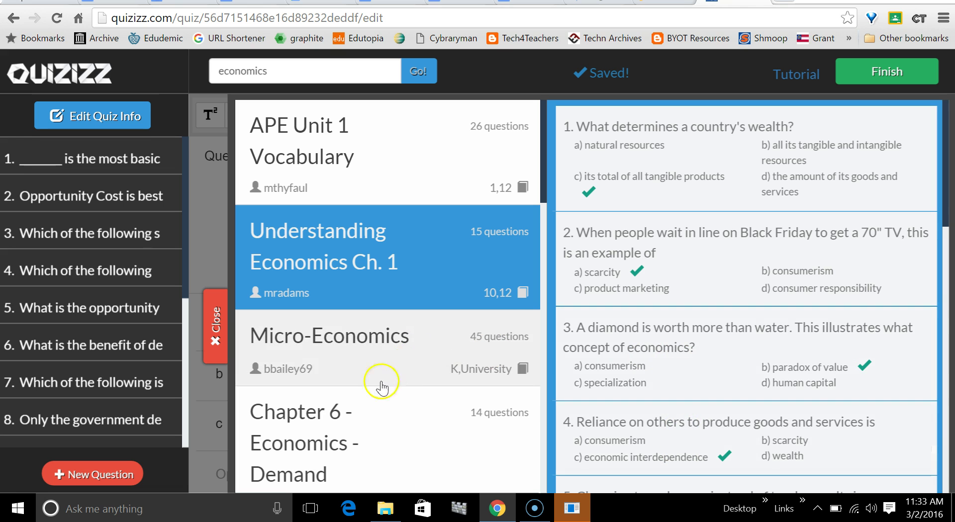
{"action": "left_click", "coordinate": [364, 431]}
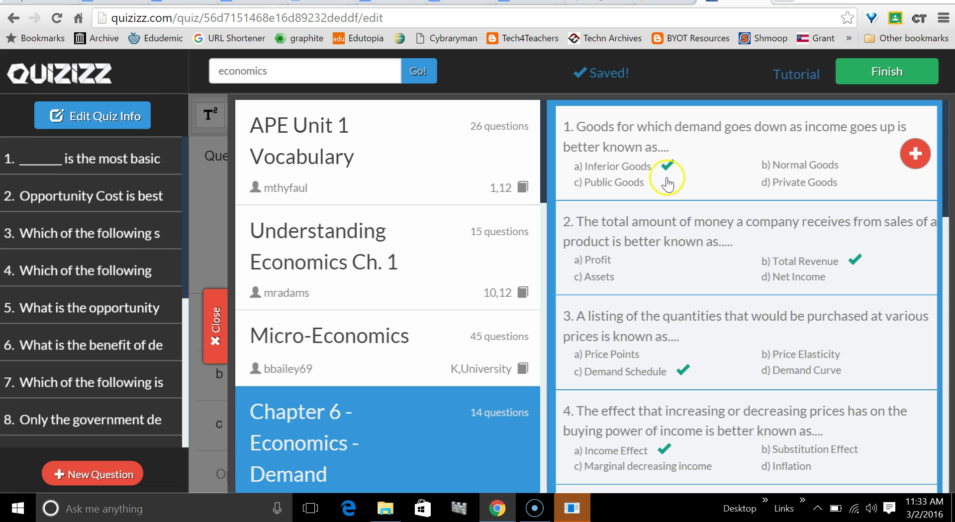
{"action": "left_click", "coordinate": [915, 159]}
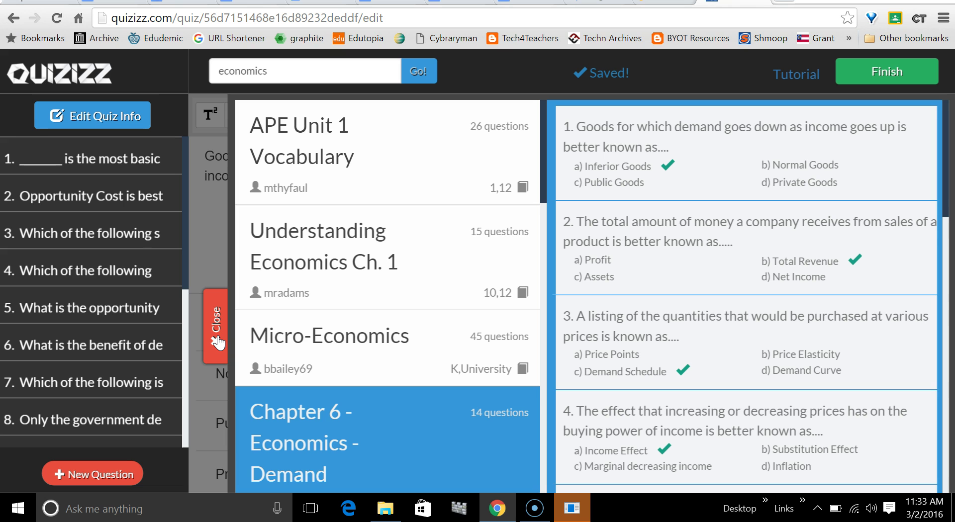
{"action": "left_click", "coordinate": [218, 343]}
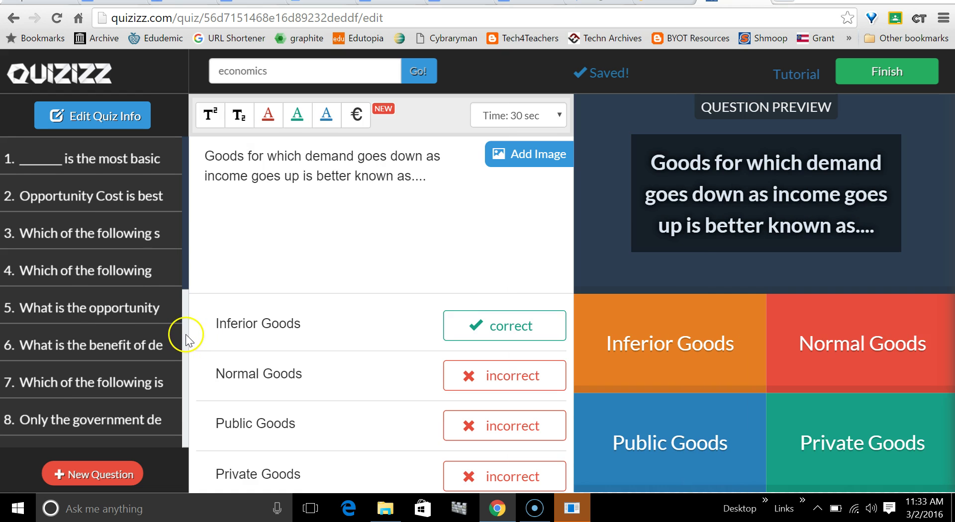
{"action": "left_click", "coordinate": [186, 334]}
{"action": "scroll", "coordinate": [186, 412], "scroll_direction": "down", "scroll_amount": 1}
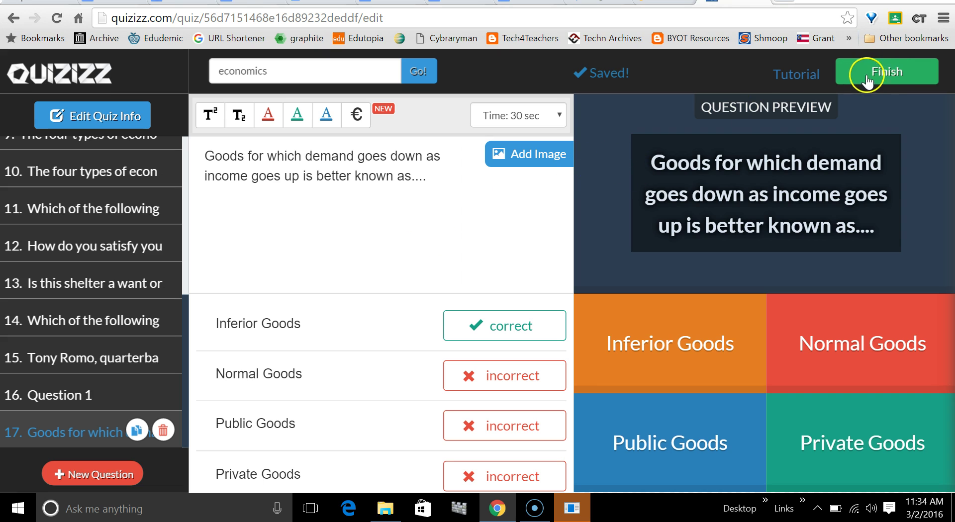
Finish editing the quiz and set its grade range to 10 - 12, leaving Geography unselected
{"action": "left_click", "coordinate": [888, 75]}
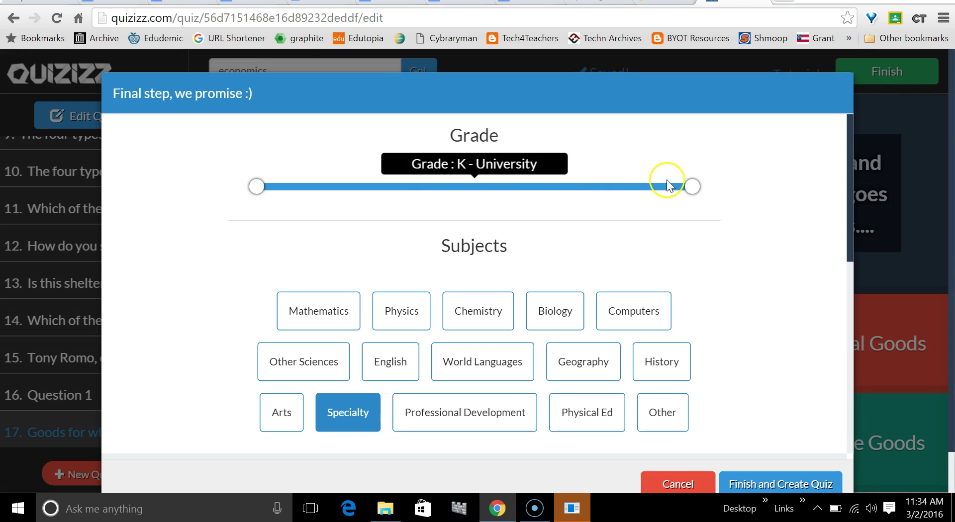
{"action": "scroll", "coordinate": [583, 221], "scroll_direction": "down", "scroll_amount": 3}
{"action": "left_click", "coordinate": [592, 238]}
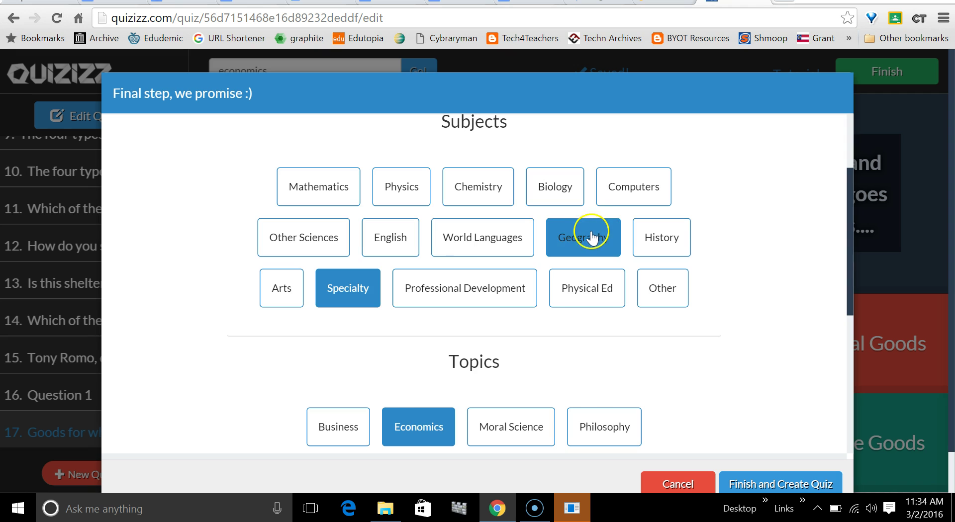
{"action": "left_click", "coordinate": [592, 238]}
{"action": "scroll", "coordinate": [597, 226], "scroll_direction": "up", "scroll_amount": 3}
{"action": "left_click_drag", "start_coordinate": [691, 187], "coordinate": [674, 187]}
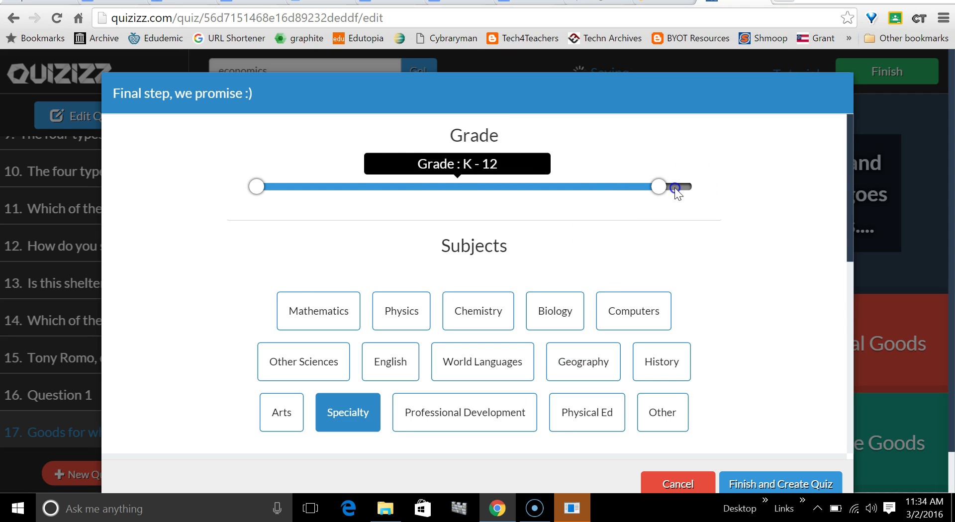
{"action": "left_click_drag", "start_coordinate": [256, 188], "coordinate": [605, 180]}
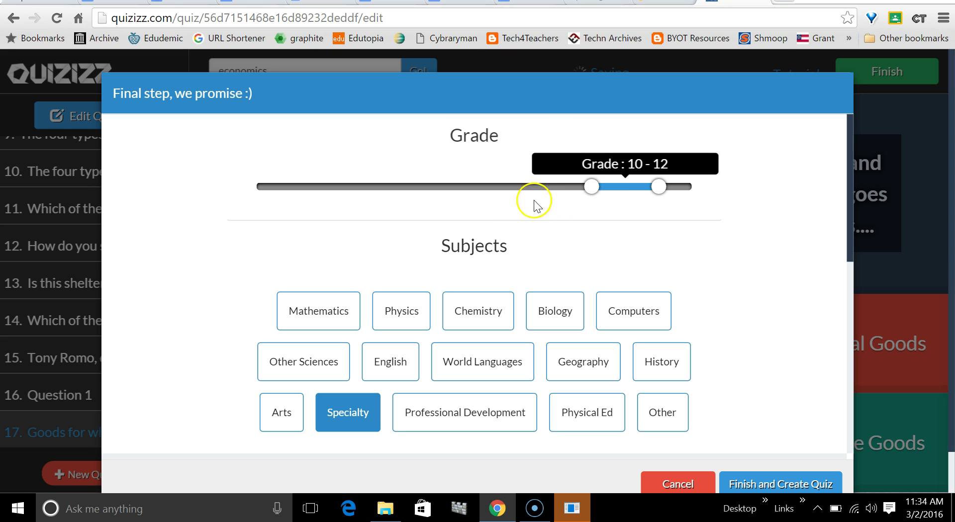
Check the quiz's subjects, topics and tags without changing them, and finish creating the quiz
{"action": "scroll", "coordinate": [721, 219], "scroll_direction": "down", "scroll_amount": 3}
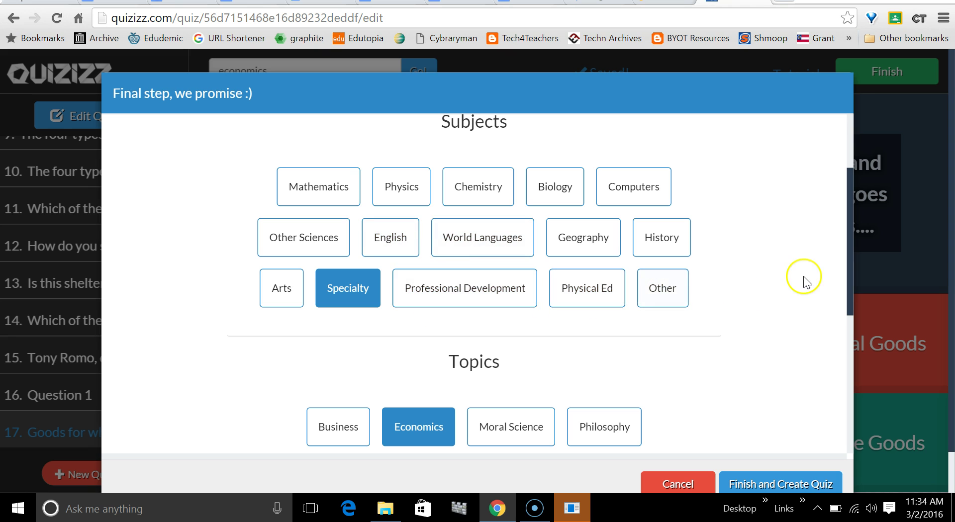
{"action": "scroll", "coordinate": [771, 273], "scroll_direction": "down", "scroll_amount": 3}
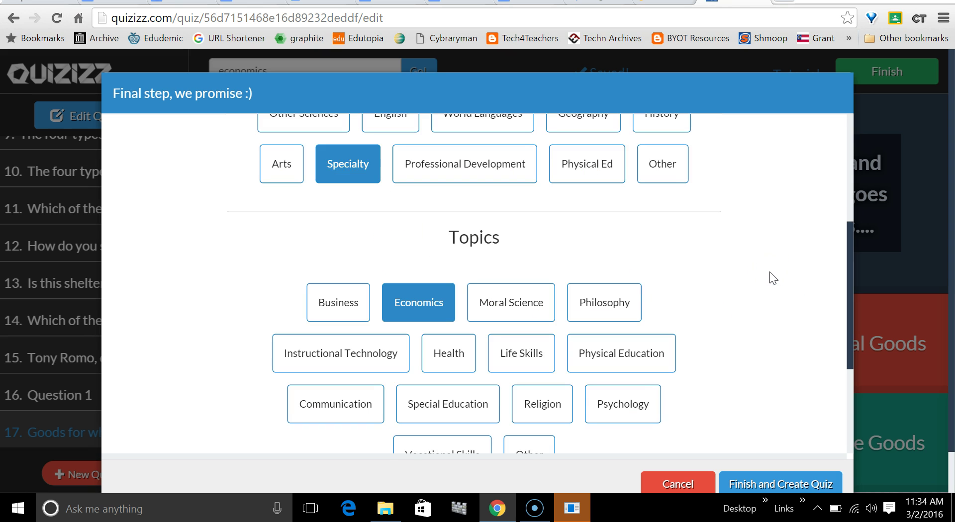
{"action": "scroll", "coordinate": [497, 229], "scroll_direction": "down", "scroll_amount": 3}
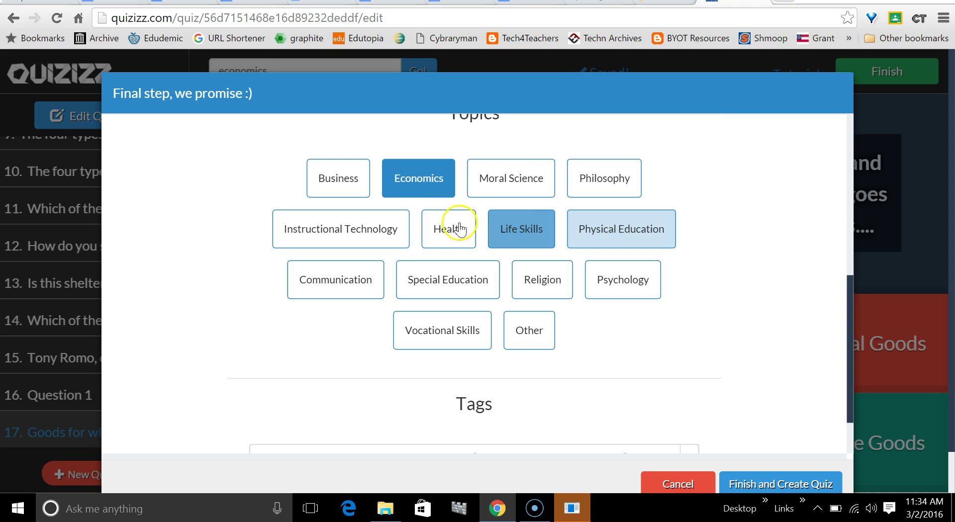
{"action": "scroll", "coordinate": [448, 298], "scroll_direction": "down", "scroll_amount": 2}
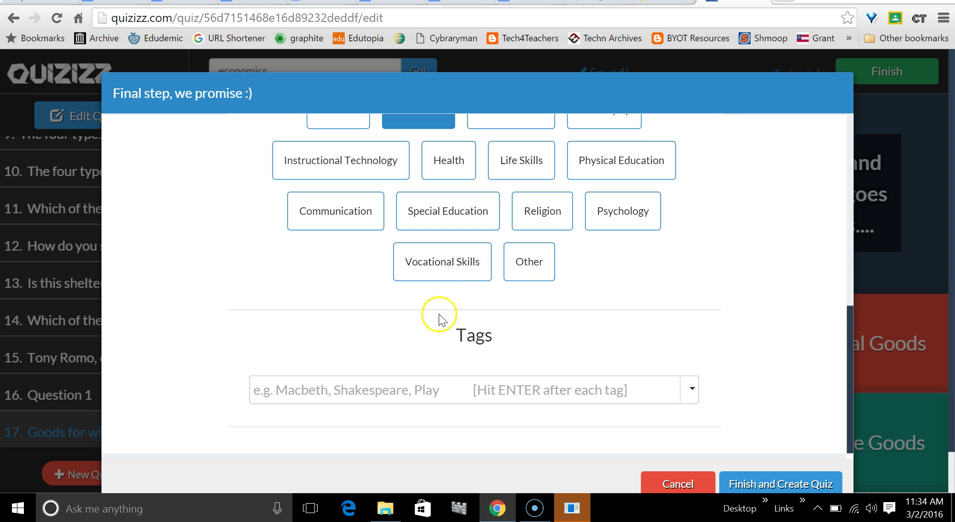
{"action": "scroll", "coordinate": [450, 383], "scroll_direction": "down", "scroll_amount": 2}
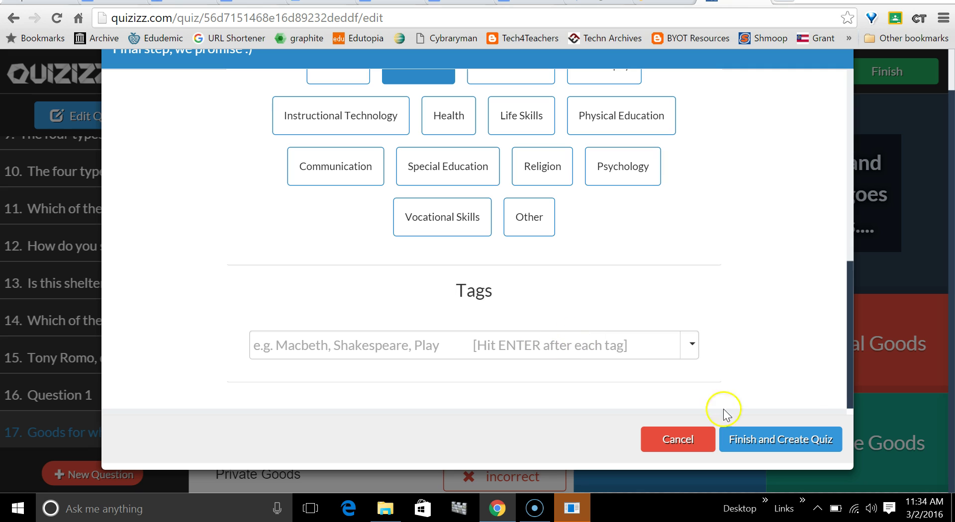
{"action": "left_click", "coordinate": [794, 440]}
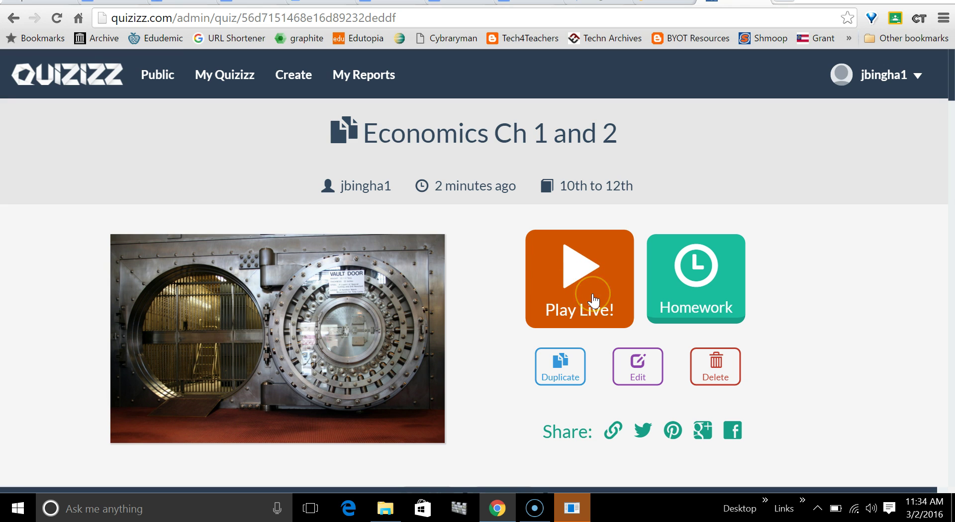
Open the live session setup for Economics Ch 1 and 2 and review its question and game settings
{"action": "left_click", "coordinate": [582, 309]}
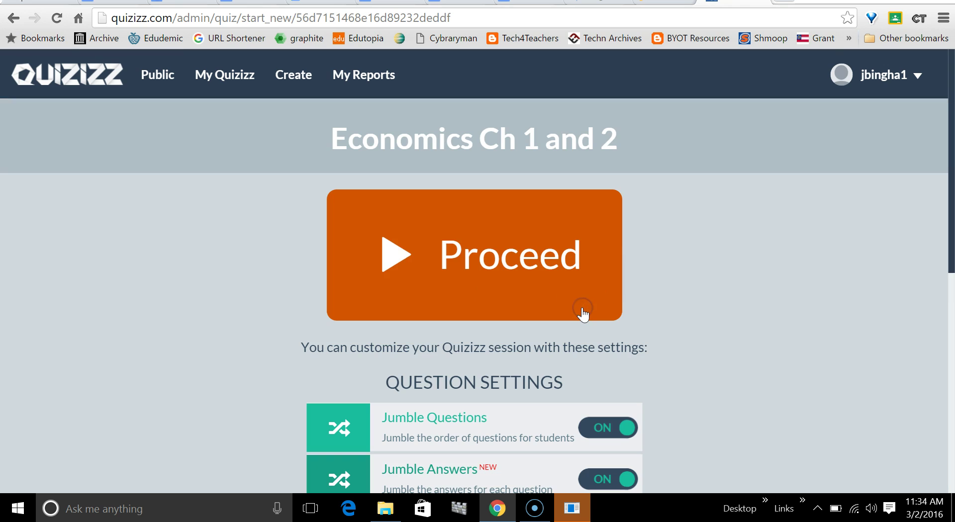
{"action": "scroll", "coordinate": [228, 348], "scroll_direction": "down", "scroll_amount": 5}
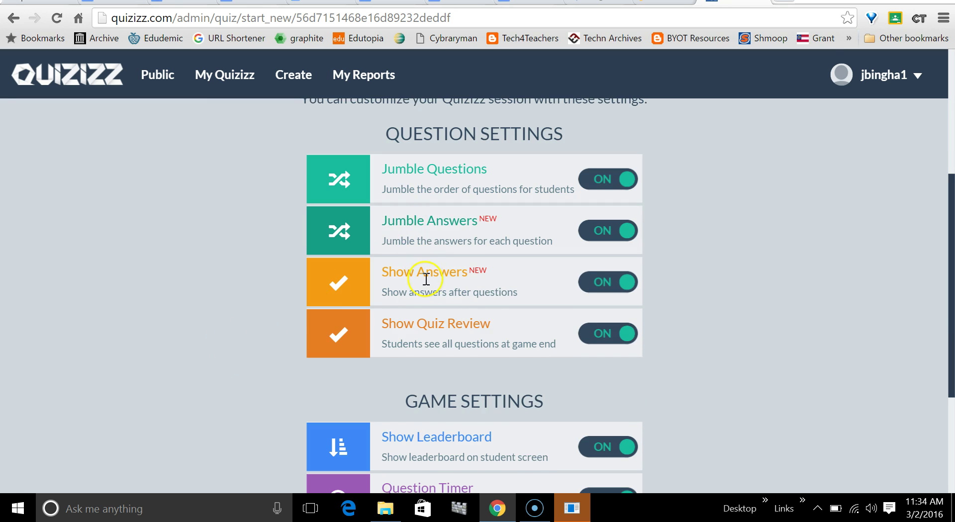
{"action": "scroll", "coordinate": [428, 279], "scroll_direction": "up", "scroll_amount": 3}
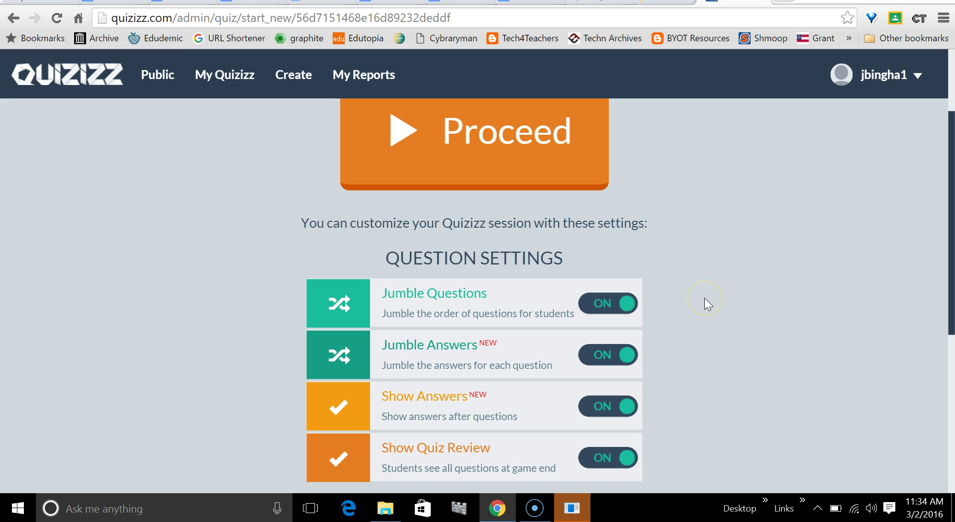
{"action": "scroll", "coordinate": [707, 303], "scroll_direction": "down", "scroll_amount": 3}
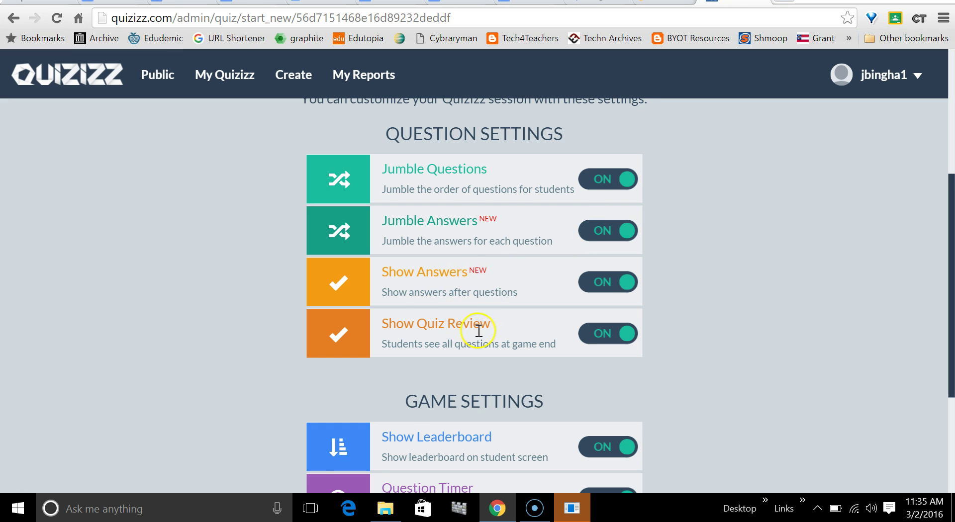
{"action": "scroll", "coordinate": [599, 297], "scroll_direction": "down", "scroll_amount": 3}
{"action": "scroll", "coordinate": [657, 282], "scroll_direction": "down", "scroll_amount": 2}
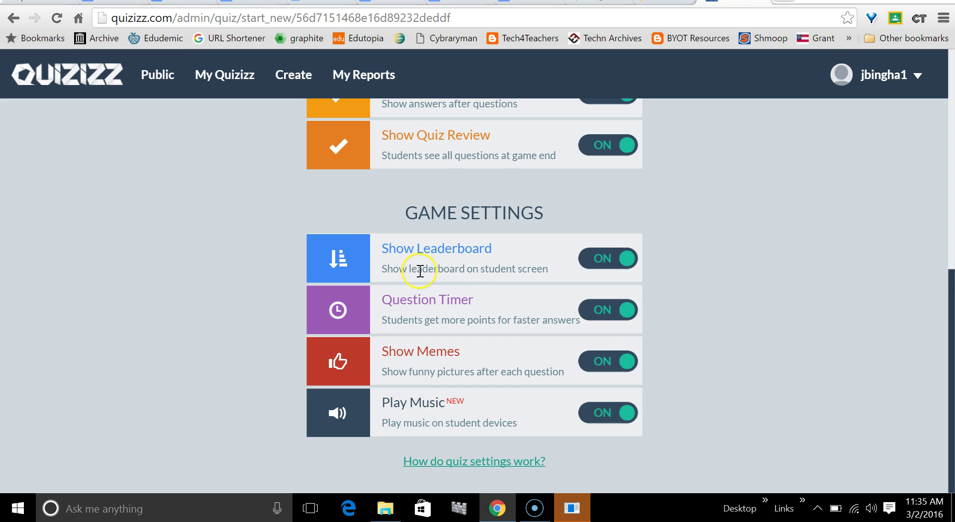
Try turning off Show Leaderboard and Question Timer in the game settings, and switch both back on
{"action": "left_click", "coordinate": [596, 261]}
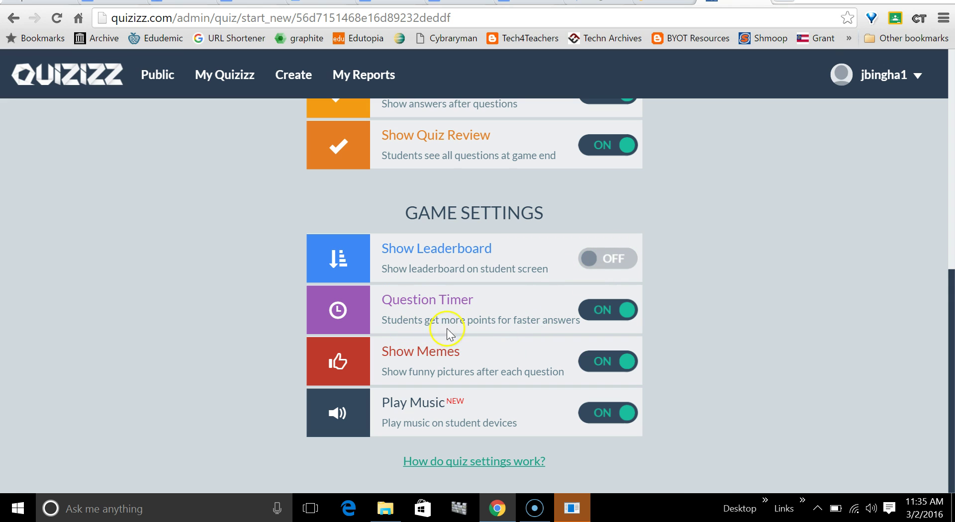
{"action": "left_click", "coordinate": [595, 312]}
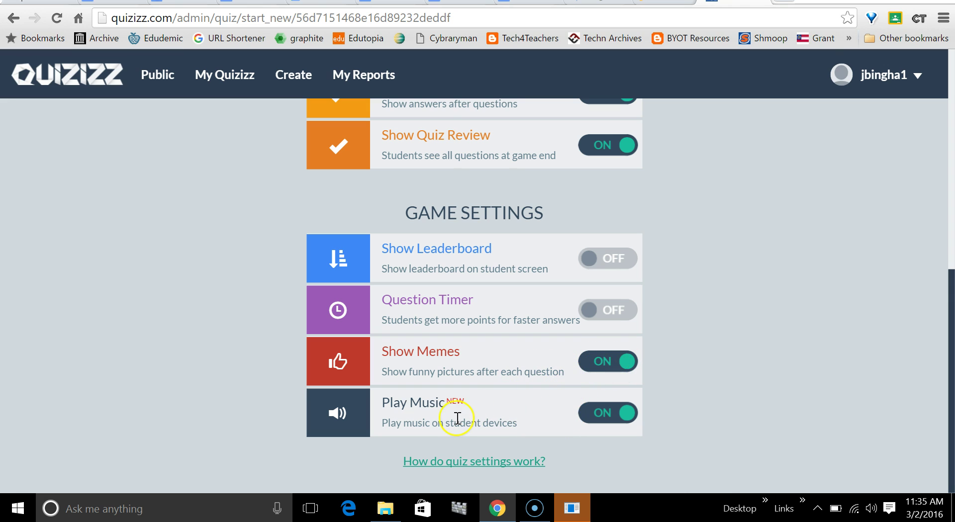
{"action": "scroll", "coordinate": [557, 407], "scroll_direction": "up", "scroll_amount": 3}
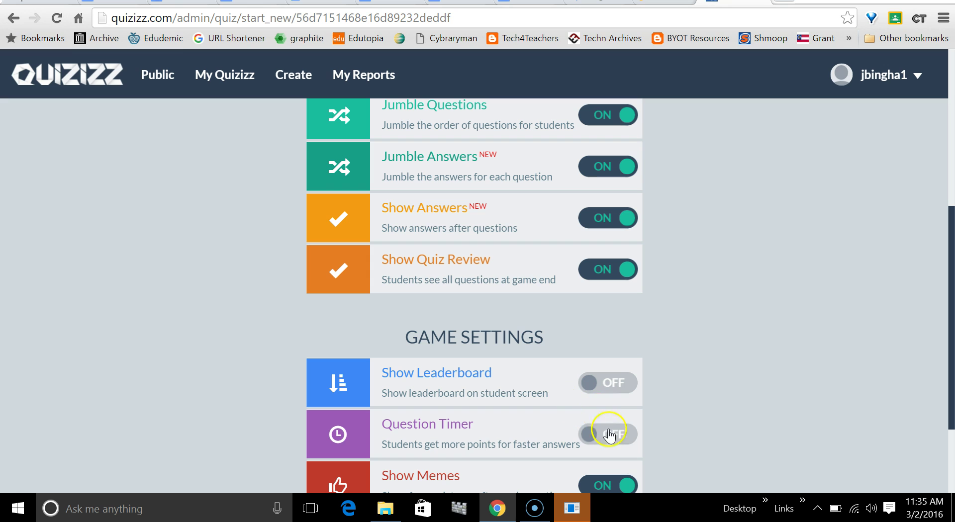
{"action": "left_click", "coordinate": [632, 442]}
{"action": "left_click", "coordinate": [616, 401]}
{"action": "scroll", "coordinate": [673, 373], "scroll_direction": "up", "scroll_amount": 6}
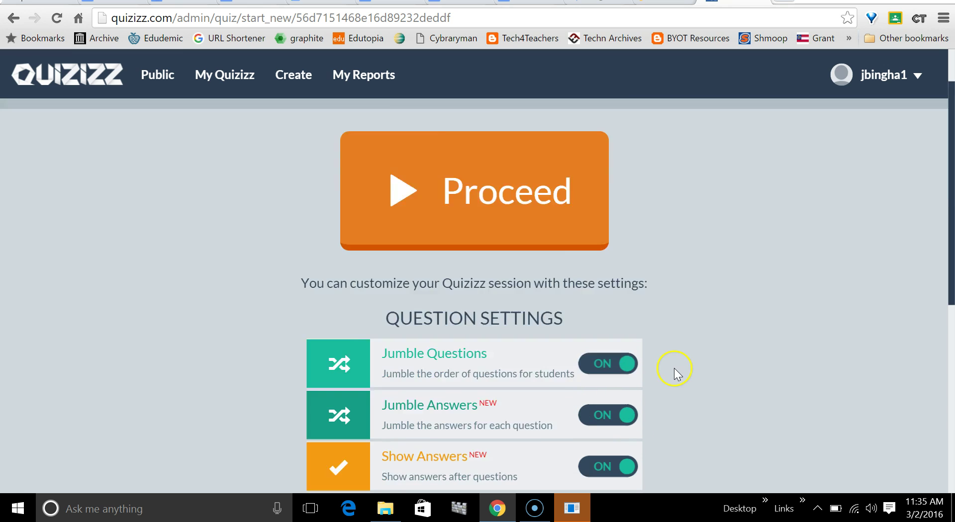
Proceed to the live game's join page to look over the student joining instructions, and cancel the game
{"action": "left_click", "coordinate": [511, 263]}
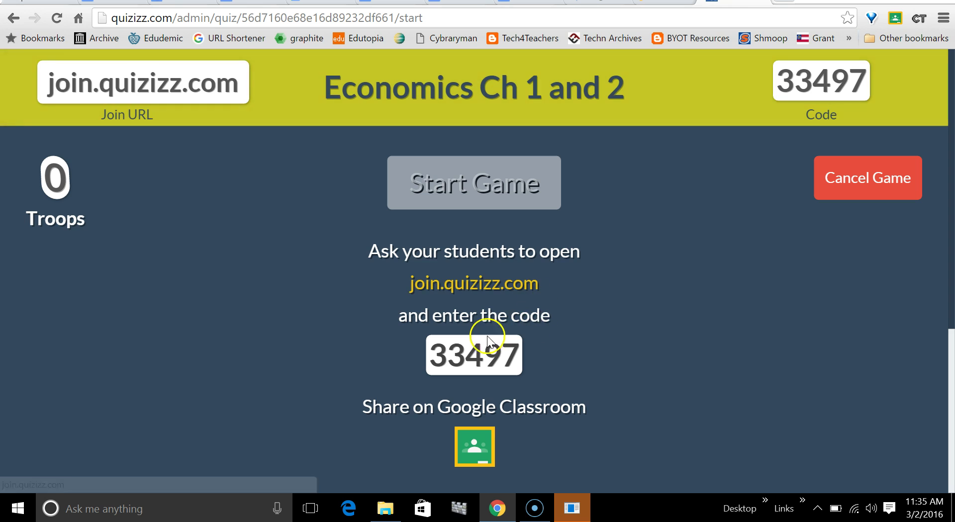
{"action": "left_click_drag", "start_coordinate": [427, 353], "coordinate": [508, 358]}
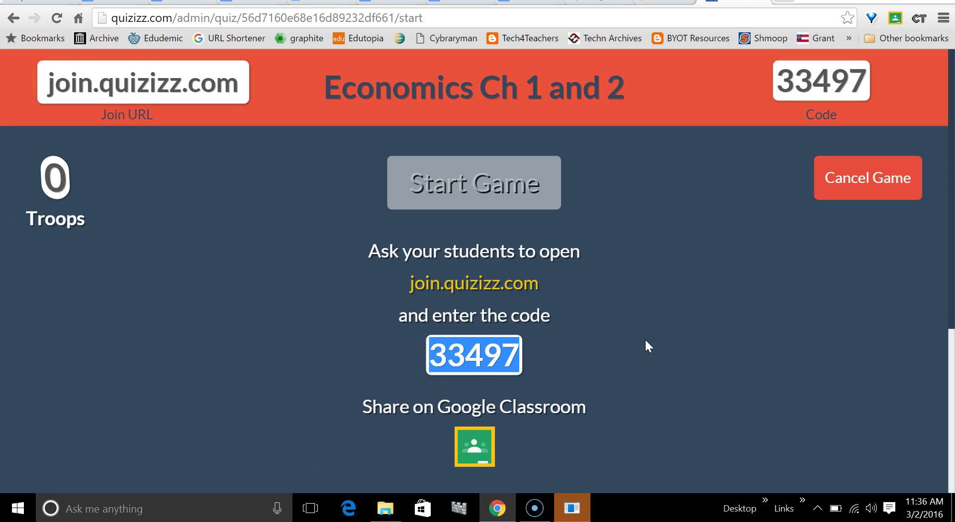
{"action": "scroll", "coordinate": [644, 338], "scroll_direction": "down", "scroll_amount": 5}
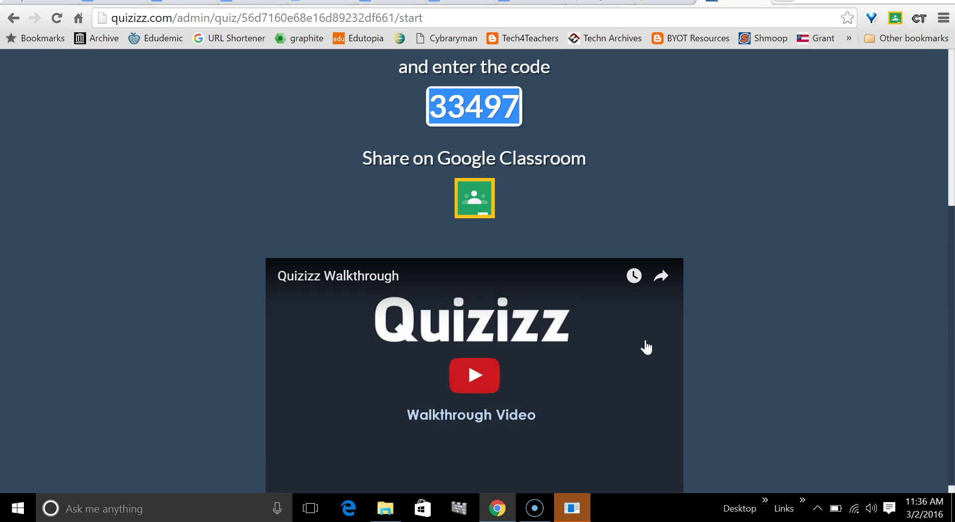
{"action": "left_click", "coordinate": [815, 315]}
{"action": "scroll", "coordinate": [816, 317], "scroll_direction": "up", "scroll_amount": 5}
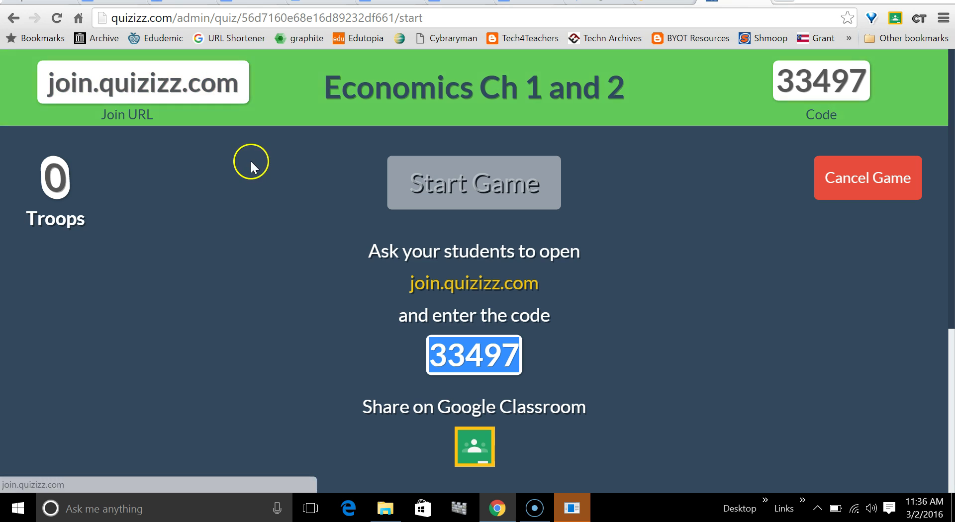
{"action": "left_click", "coordinate": [870, 188]}
{"action": "left_click", "coordinate": [540, 110]}
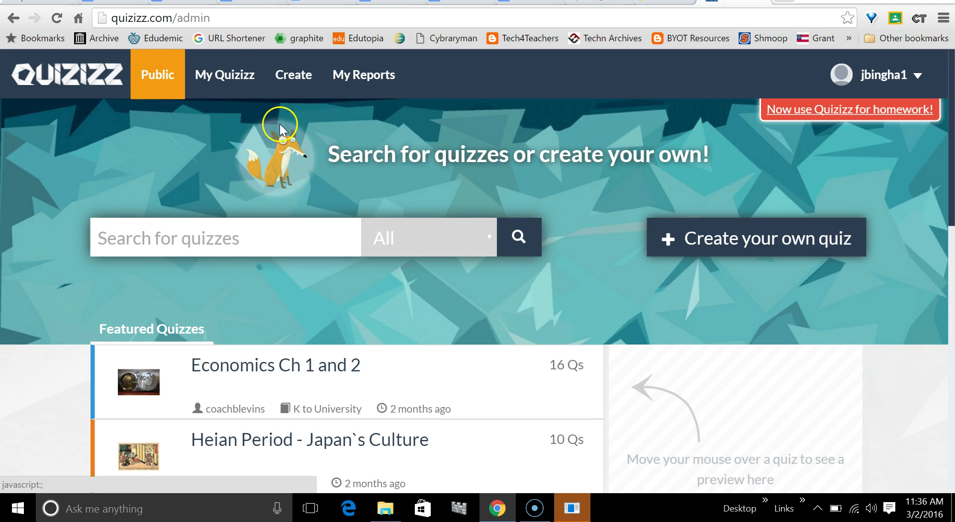
Create a new quiz named "Delete Me" and confirm its quiz info
{"action": "left_click", "coordinate": [295, 79]}
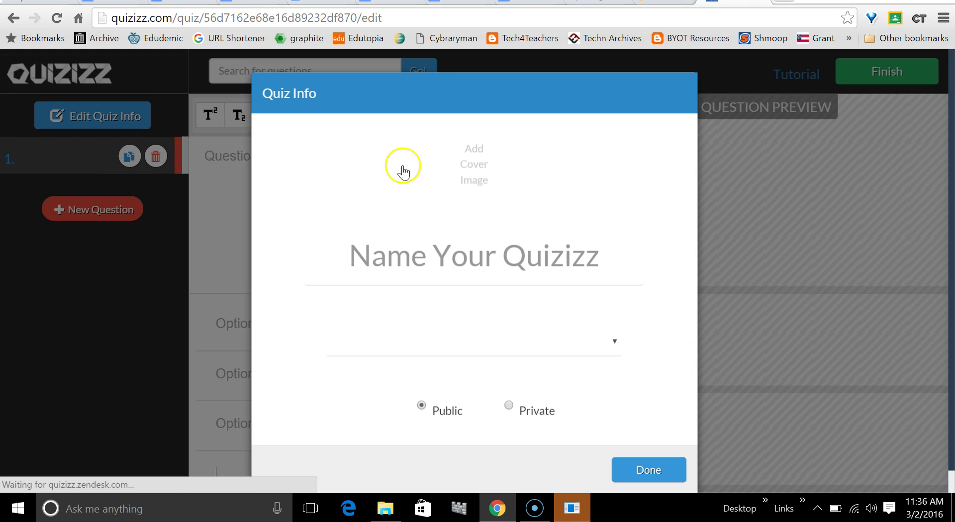
{"action": "left_click", "coordinate": [475, 253]}
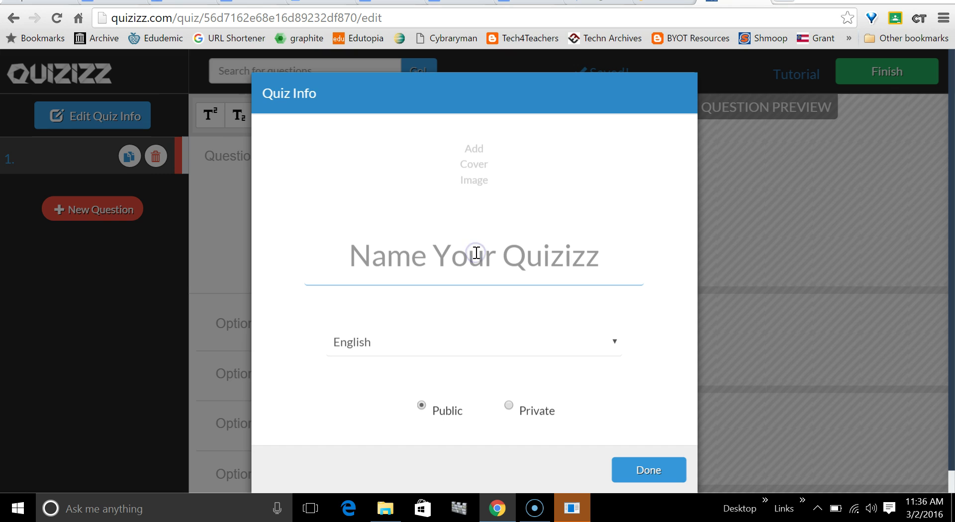
{"action": "type", "text": "Delete Me"}
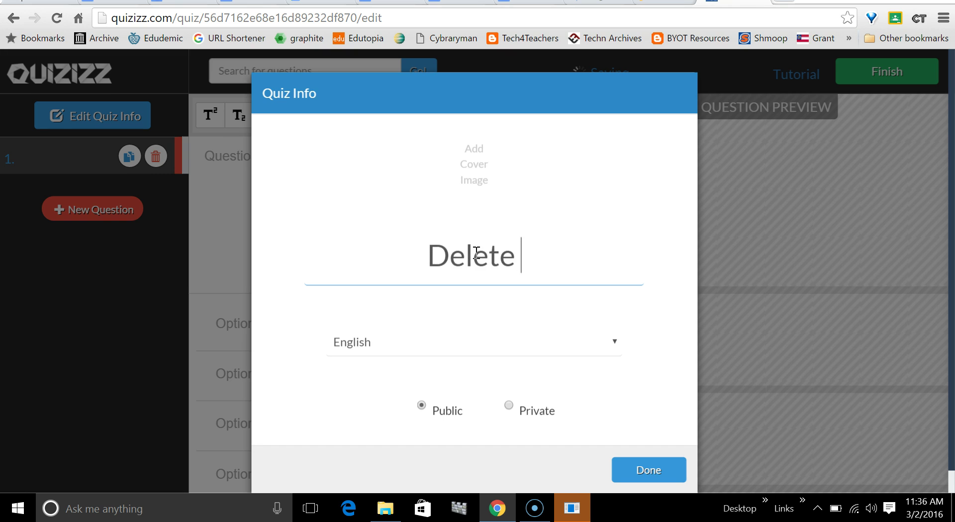
{"action": "left_click", "coordinate": [343, 198]}
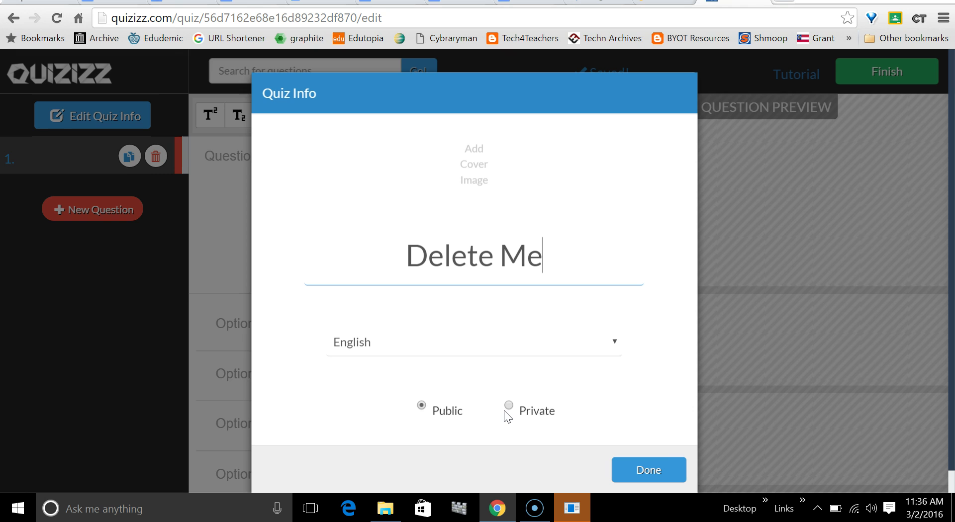
{"action": "left_click", "coordinate": [649, 469]}
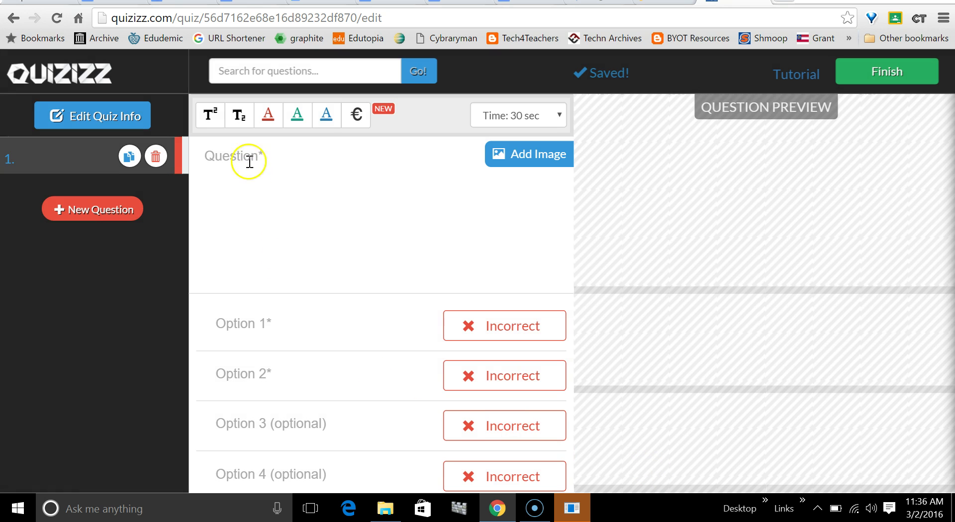
Leave the Delete Me question editor for the personal quiz collection and preview the questions of the 16-question Economics Ch 1 and 2 quiz
{"action": "left_click", "coordinate": [233, 158]}
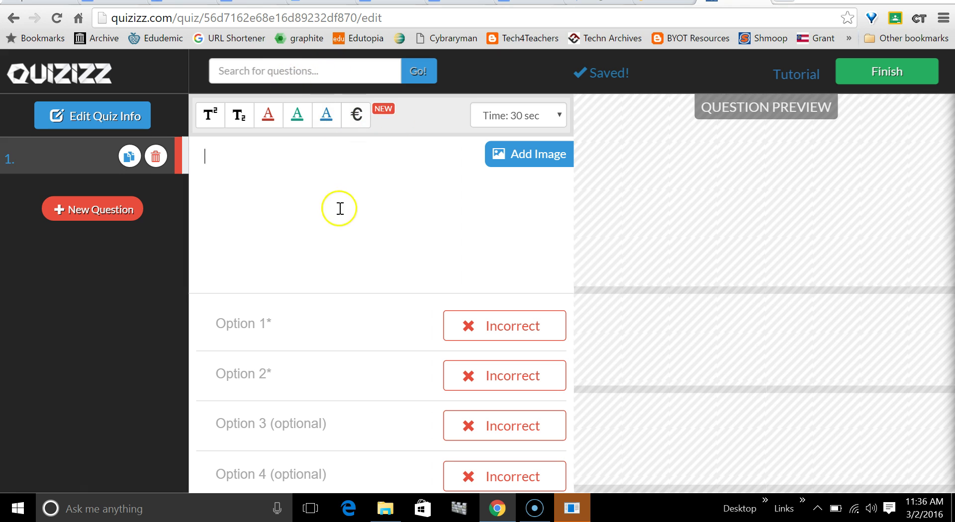
{"action": "left_click", "coordinate": [99, 70]}
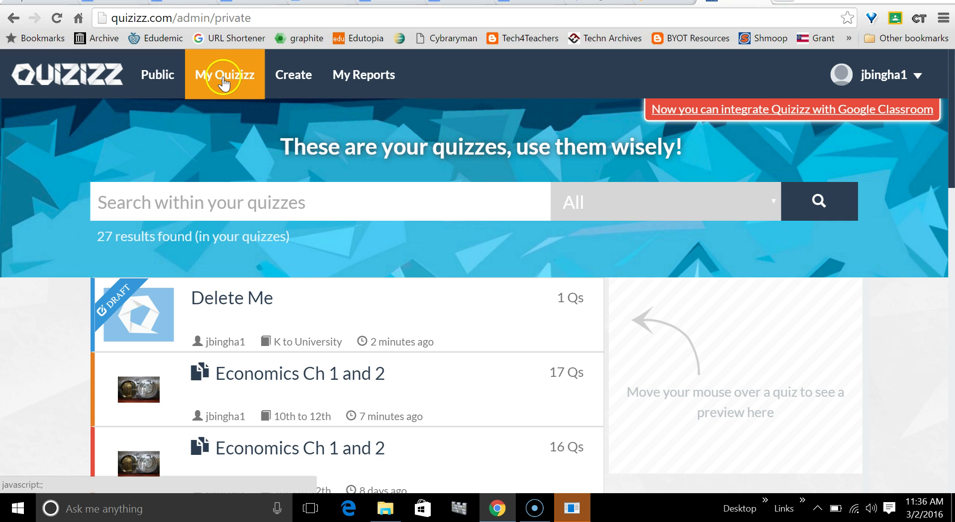
{"action": "scroll", "coordinate": [131, 203], "scroll_direction": "down", "scroll_amount": 2}
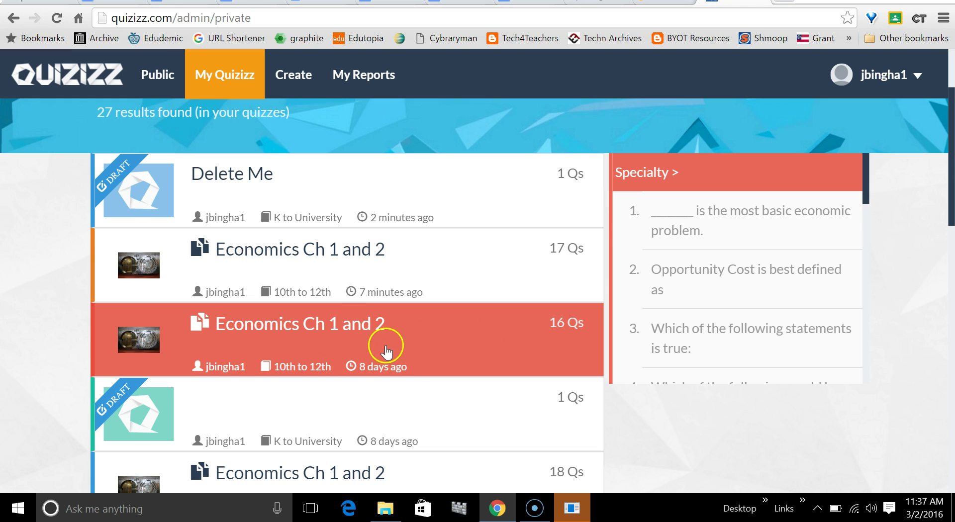
{"action": "scroll", "coordinate": [335, 350], "scroll_direction": "down", "scroll_amount": 3}
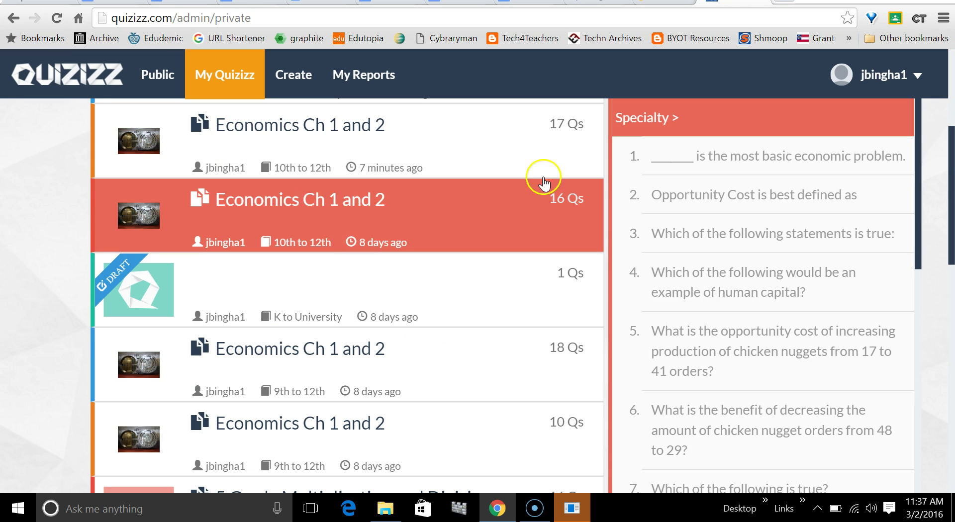
{"action": "scroll", "coordinate": [757, 240], "scroll_direction": "down", "scroll_amount": 10}
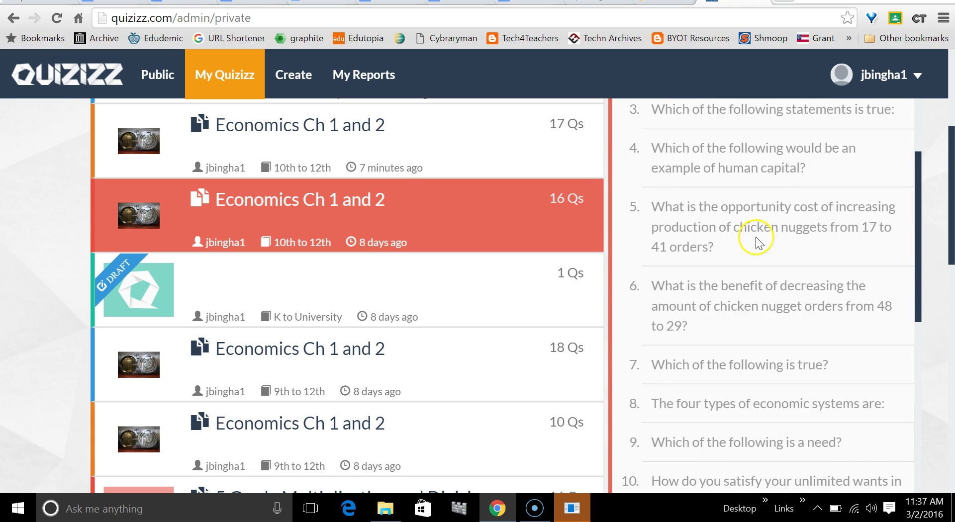
{"action": "scroll", "coordinate": [757, 241], "scroll_direction": "down", "scroll_amount": 3}
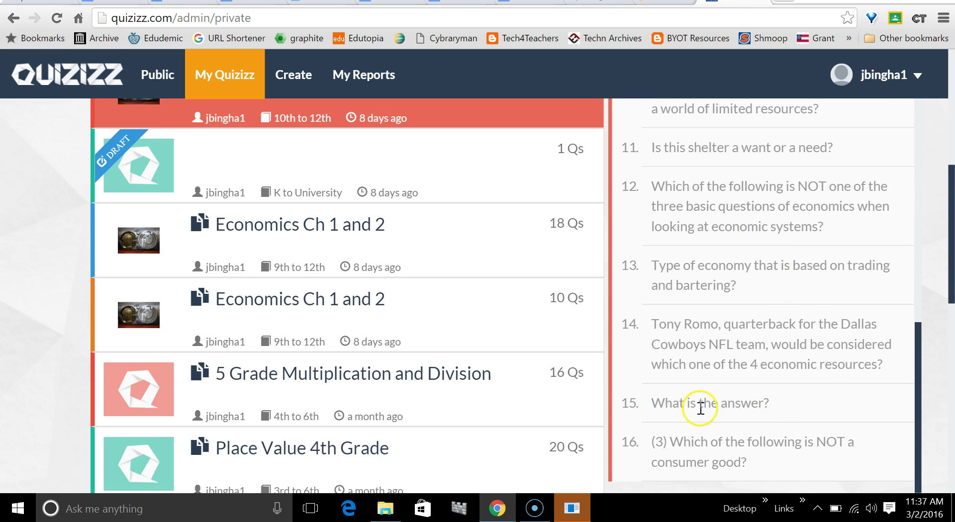
{"action": "scroll", "coordinate": [453, 368], "scroll_direction": "up", "scroll_amount": 3}
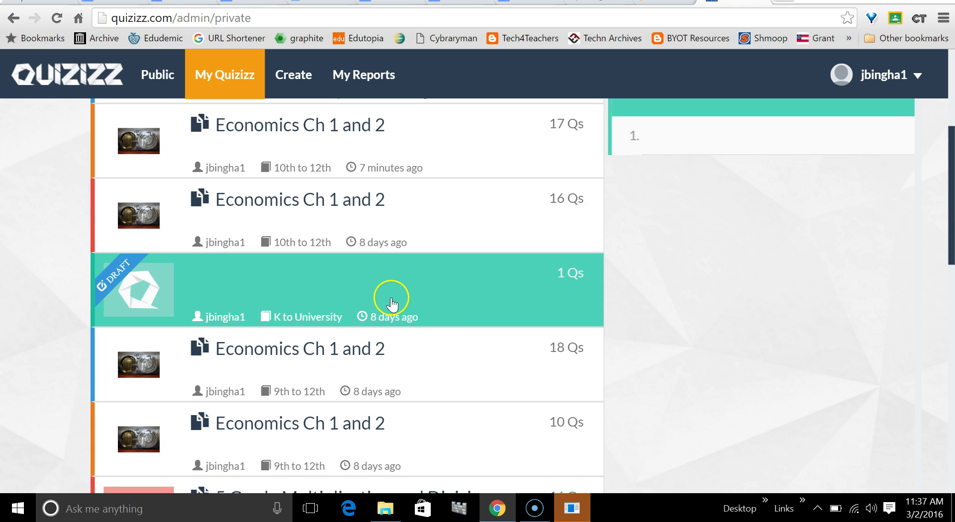
{"action": "scroll", "coordinate": [261, 169], "scroll_direction": "up", "scroll_amount": 5}
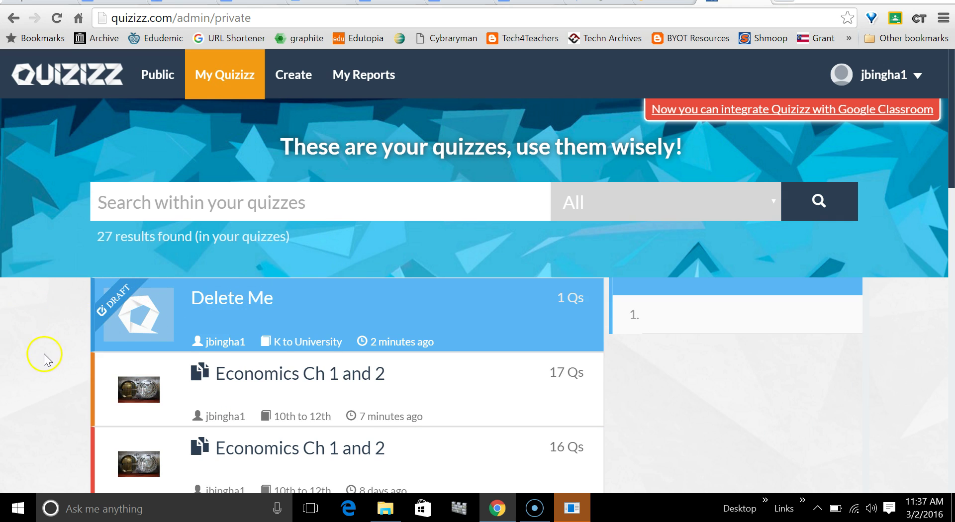
Browse further through the saved quizzes in the personal collection, including the drafts and duplicated quizzes
{"action": "scroll", "coordinate": [44, 356], "scroll_direction": "down", "scroll_amount": 5}
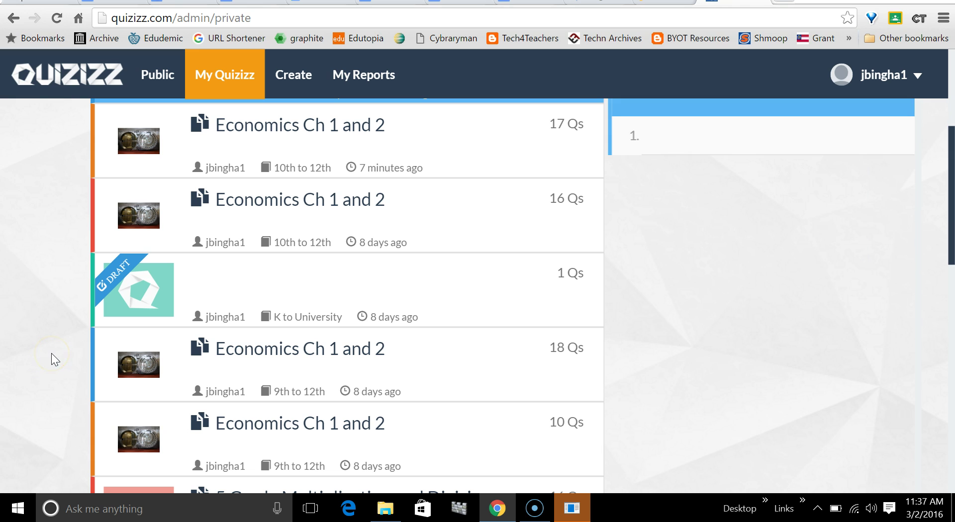
{"action": "scroll", "coordinate": [20, 328], "scroll_direction": "down", "scroll_amount": 3}
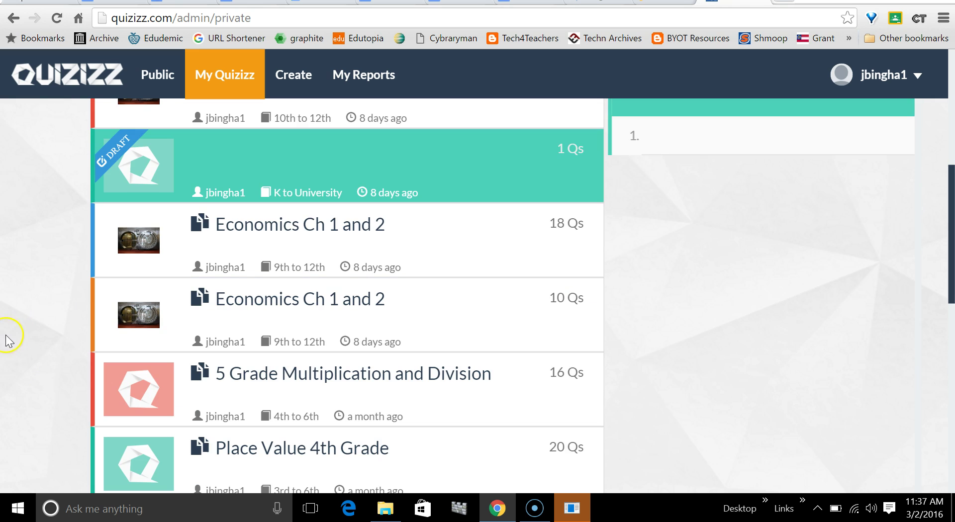
{"action": "scroll", "coordinate": [348, 165], "scroll_direction": "up", "scroll_amount": 7}
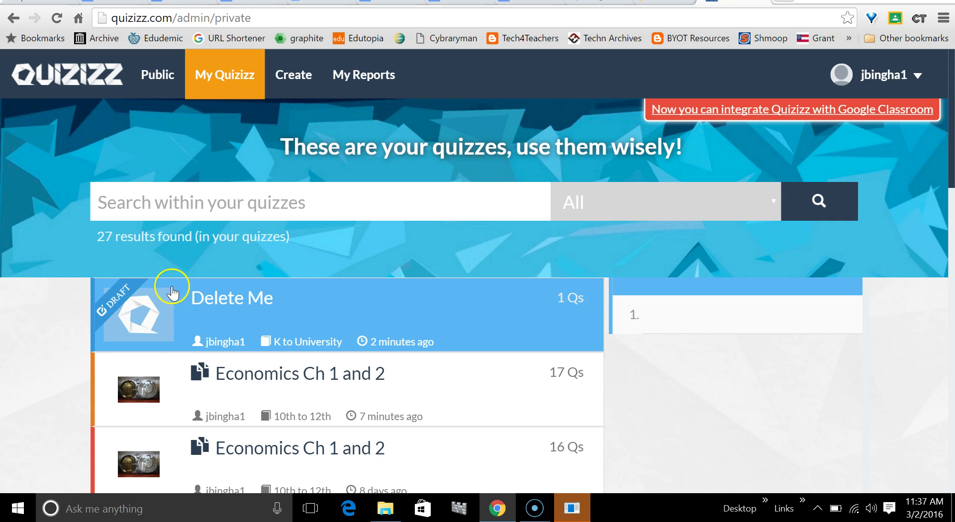
{"action": "scroll", "coordinate": [53, 320], "scroll_direction": "down", "scroll_amount": 5}
{"action": "scroll", "coordinate": [71, 345], "scroll_direction": "down", "scroll_amount": 10}
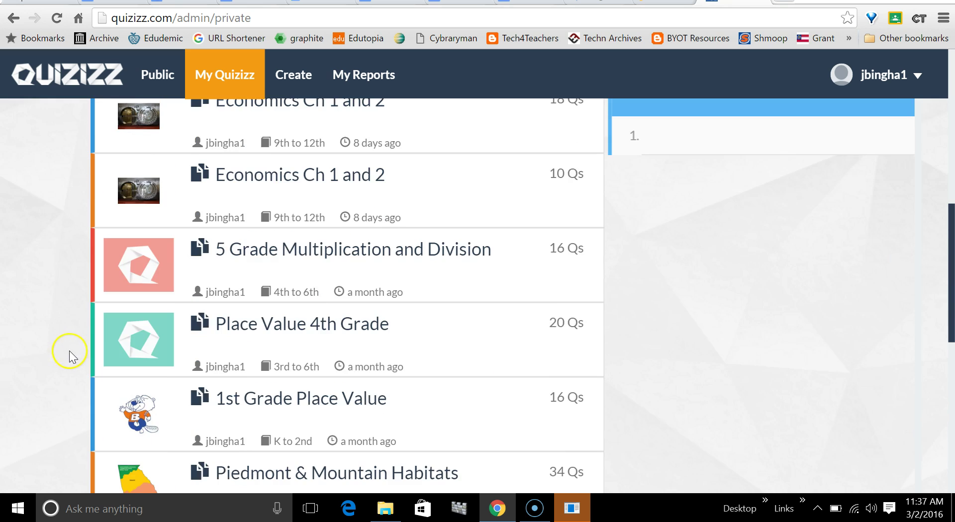
{"action": "mouse_move", "coordinate": [593, 384]}
{"action": "left_click_drag", "start_coordinate": [943, 334], "coordinate": [943, 108]}
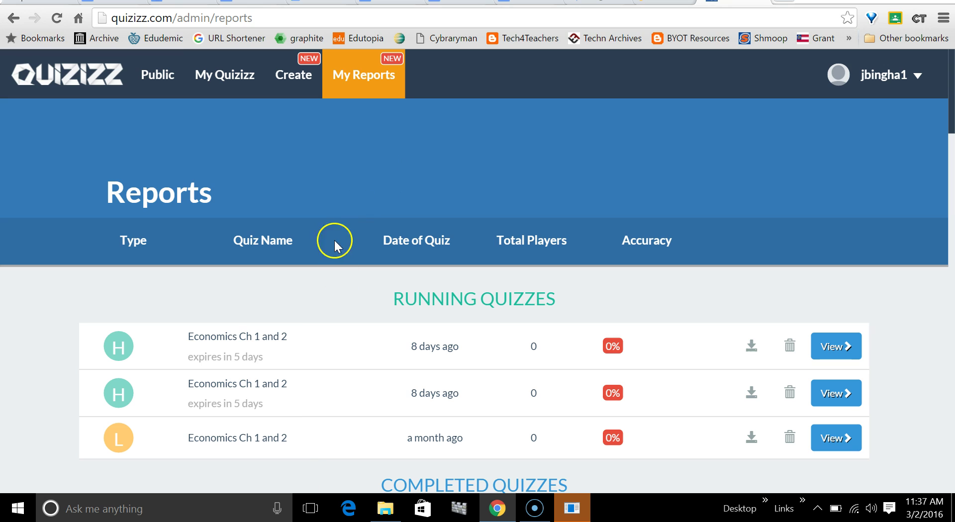
Open the completed Julius Caesar Review report, download it as an Excel file, and open the downloaded workbook
{"action": "scroll", "coordinate": [338, 302], "scroll_direction": "down", "scroll_amount": 2}
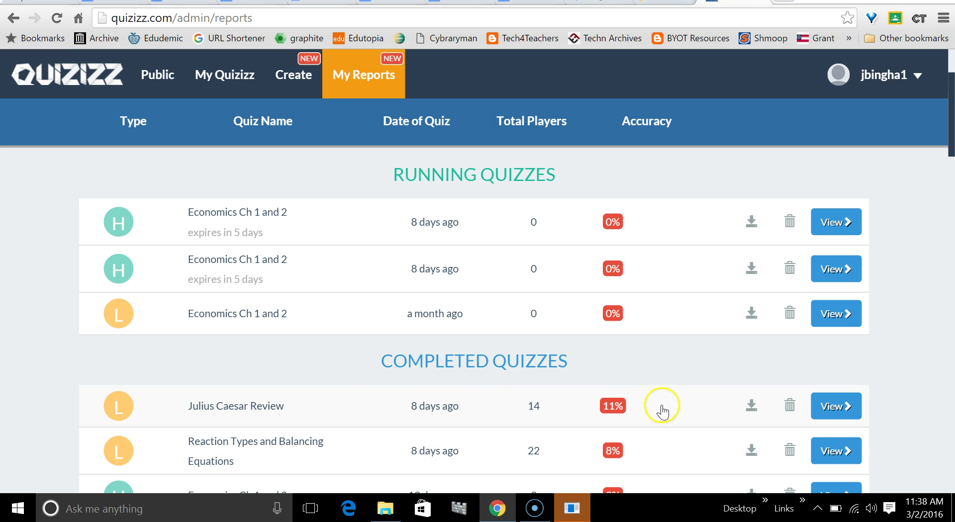
{"action": "left_click", "coordinate": [829, 407]}
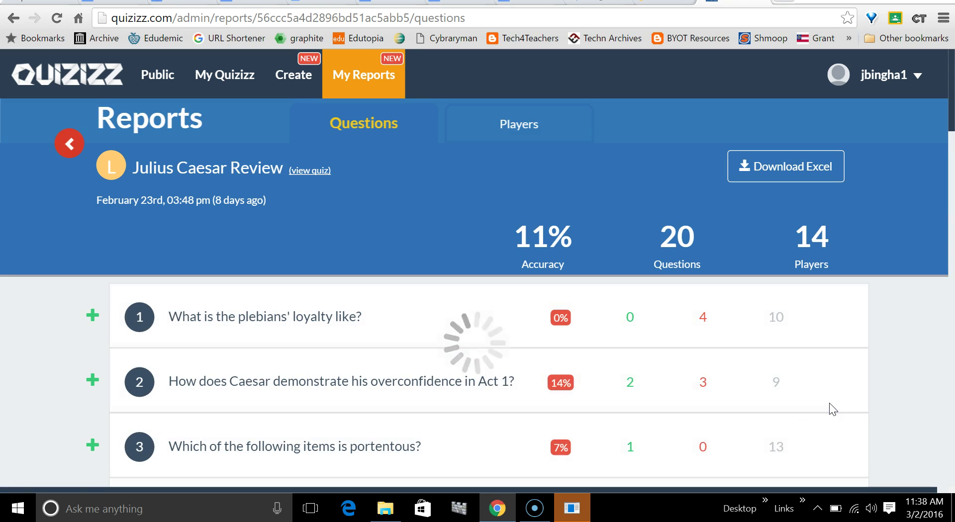
{"action": "scroll", "coordinate": [458, 375], "scroll_direction": "down", "scroll_amount": 2}
{"action": "scroll", "coordinate": [460, 374], "scroll_direction": "up", "scroll_amount": 2}
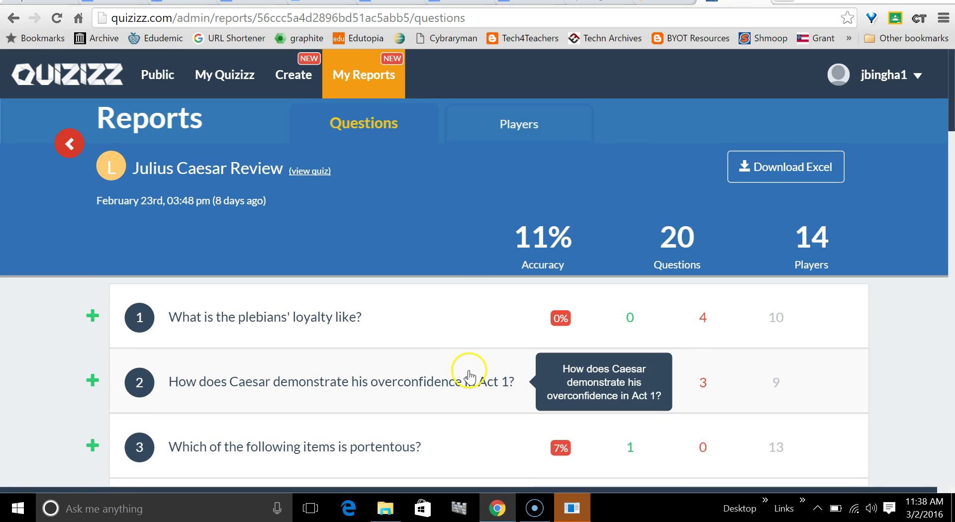
{"action": "left_click", "coordinate": [776, 169]}
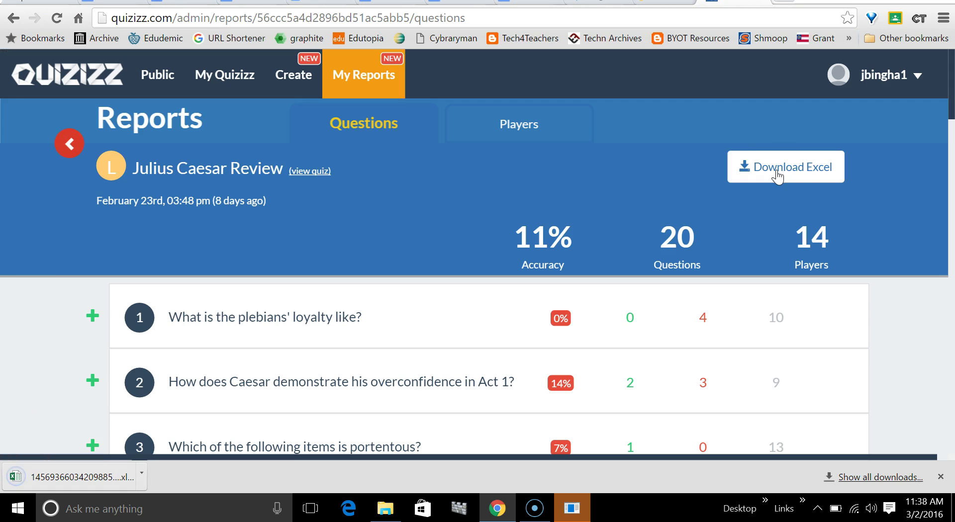
{"action": "left_click", "coordinate": [80, 477]}
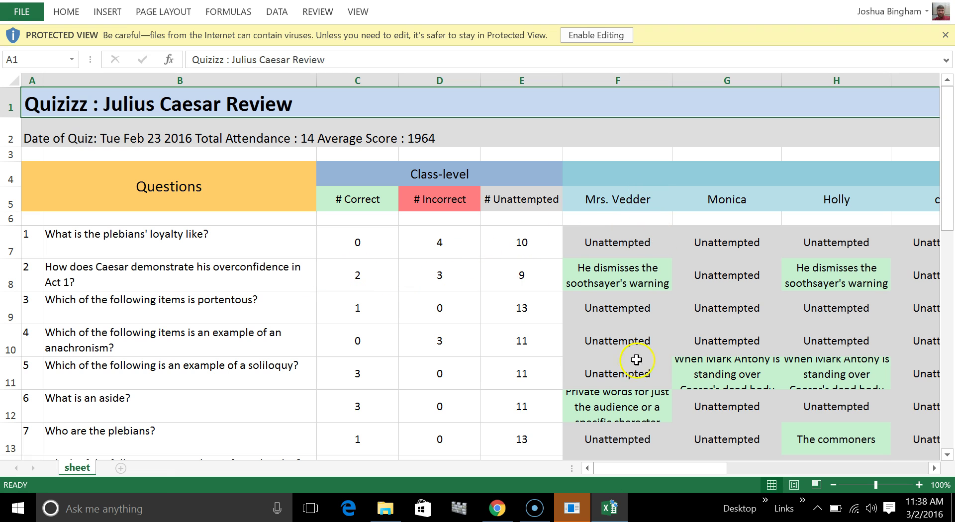
Examine the students' answers to question 2 and the total and accuracy rows in the Julius Caesar Review spreadsheet, and close it
{"action": "left_click_drag", "start_coordinate": [679, 466], "coordinate": [604, 473]}
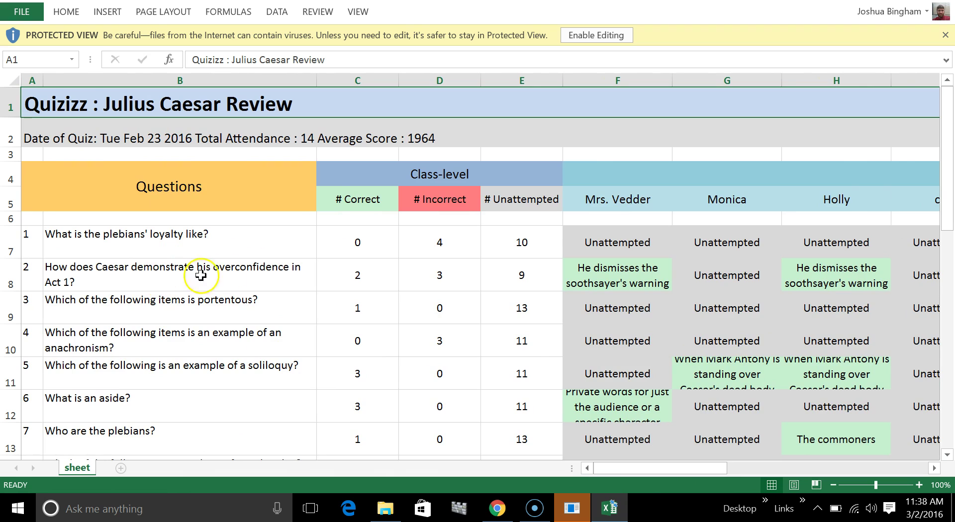
{"action": "left_click", "coordinate": [585, 272]}
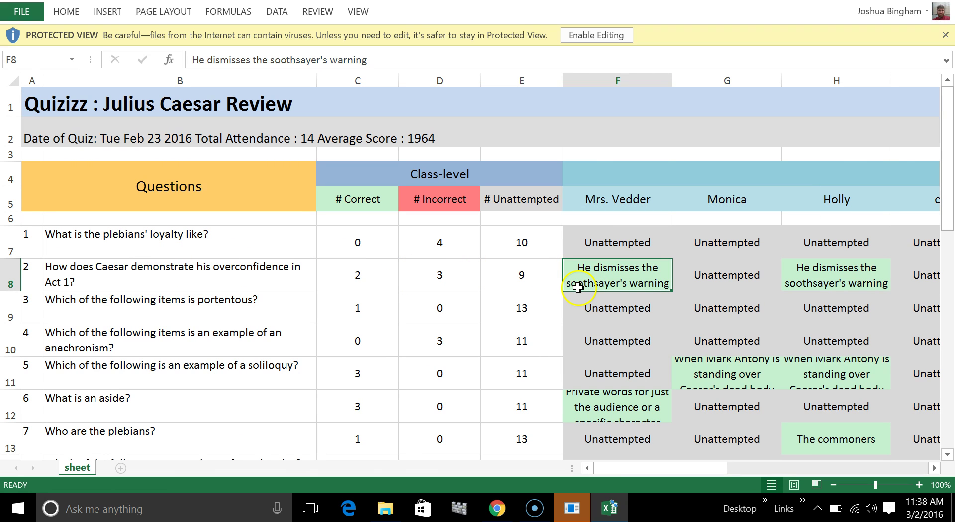
{"action": "key", "text": "Right"}
{"action": "key", "text": "Right"}
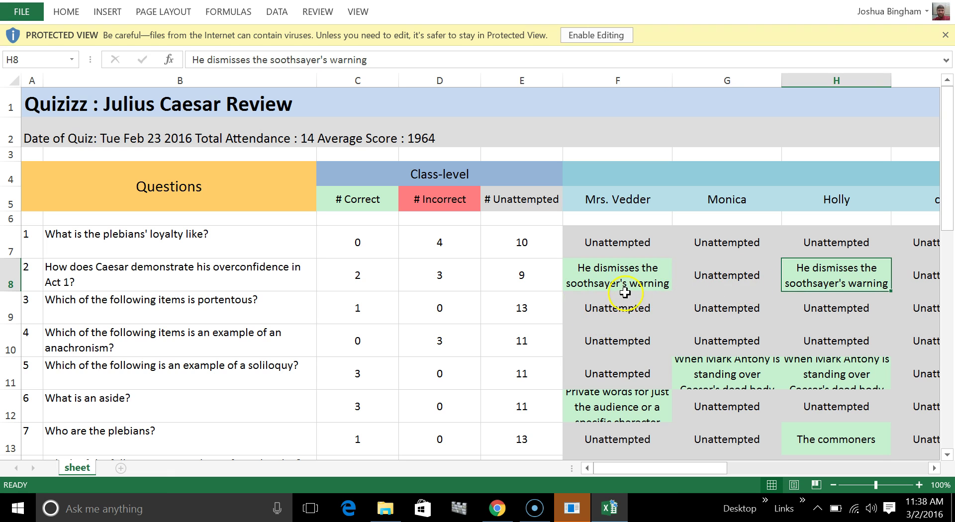
{"action": "scroll", "coordinate": [617, 287], "scroll_direction": "down", "scroll_amount": 7}
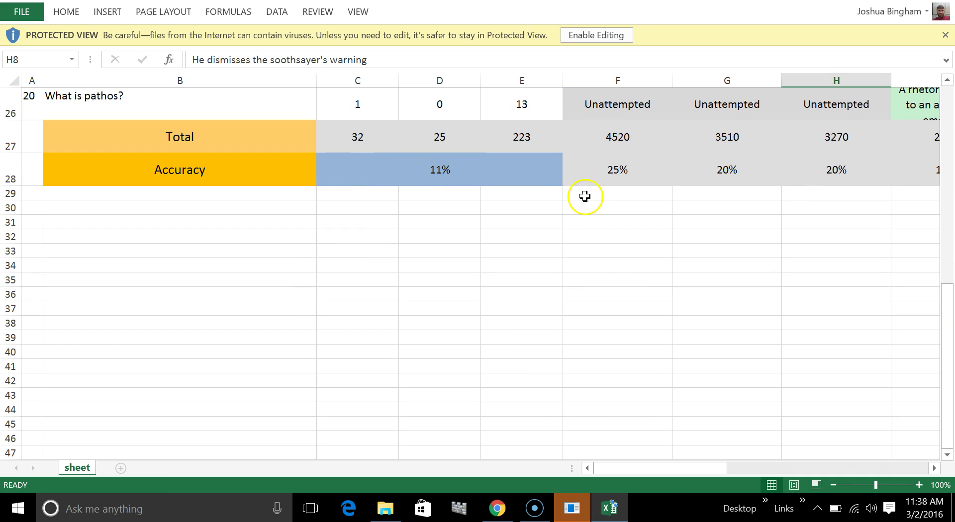
{"action": "mouse_move", "coordinate": [675, 474]}
{"action": "left_mouse_down"}
{"action": "mouse_move", "coordinate": [709, 467]}
{"action": "mouse_move", "coordinate": [693, 467]}
{"action": "left_mouse_up"}
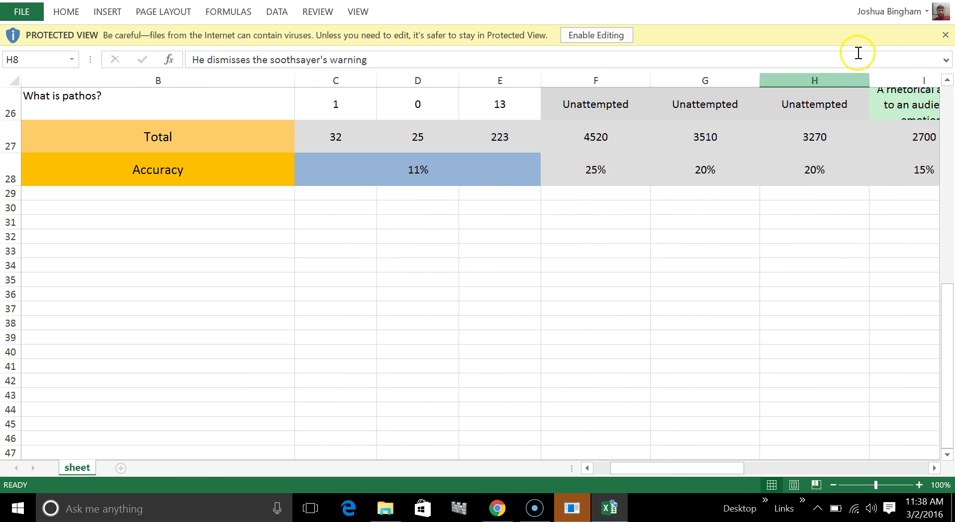
{"action": "left_click", "coordinate": [944, 0]}
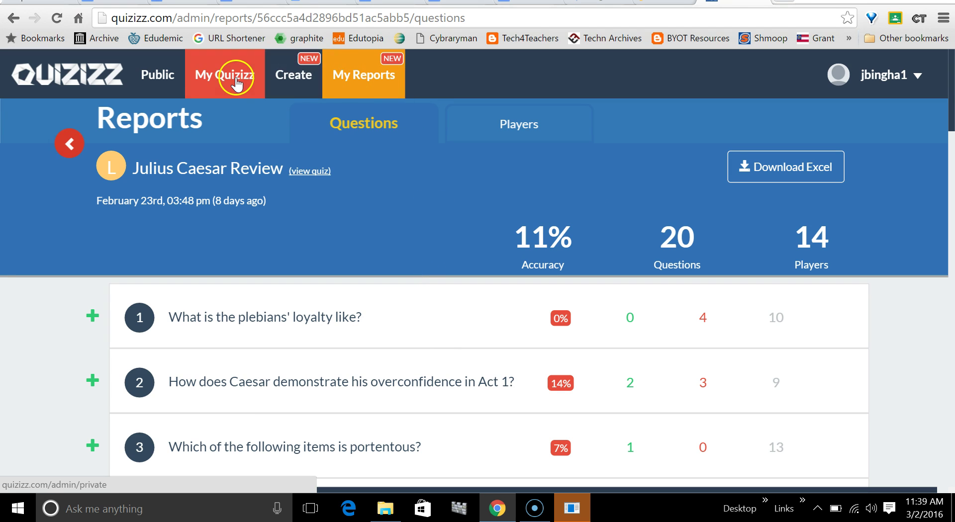
Search the public quizzes for "2nd grade" with the subject set to Mathematics, and look over the results
{"action": "left_click", "coordinate": [169, 73]}
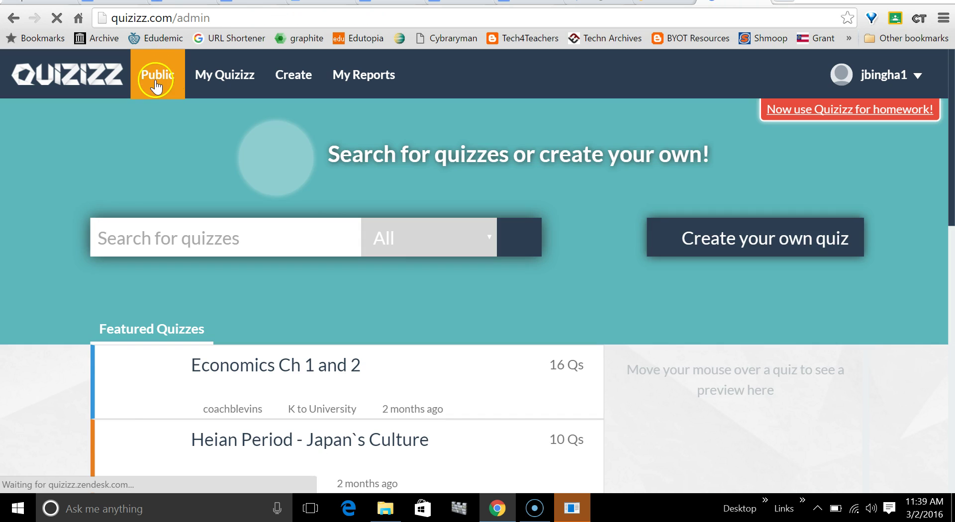
{"action": "left_click", "coordinate": [292, 240]}
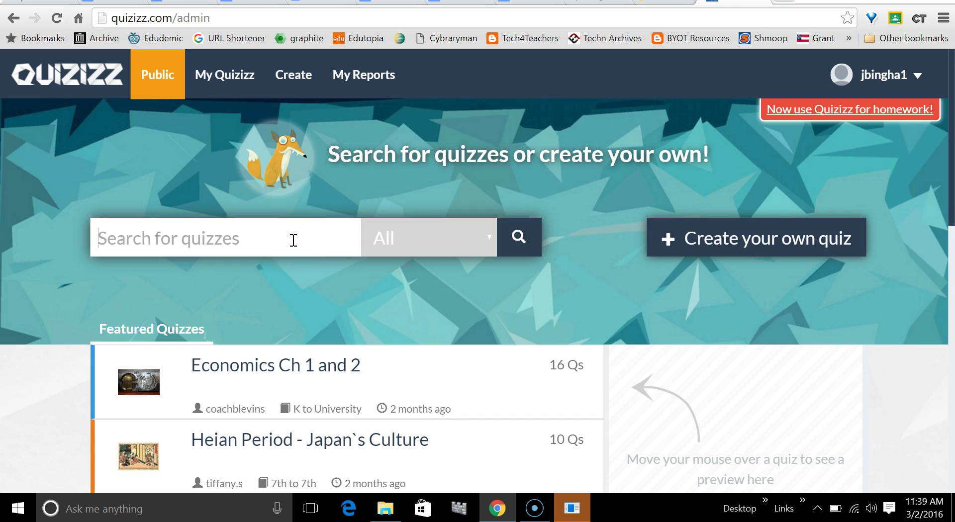
{"action": "type", "text": "2nd grade"}
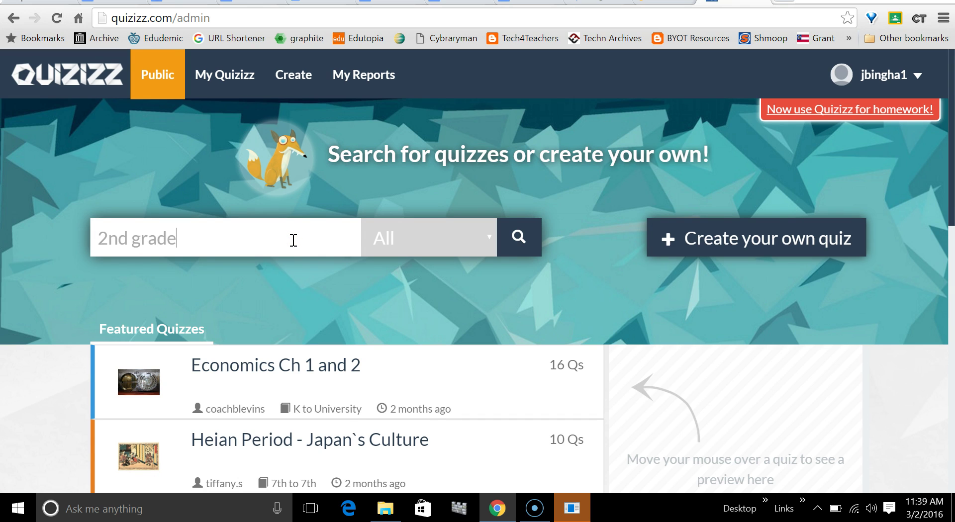
{"action": "left_click", "coordinate": [234, 239]}
{"action": "left_click", "coordinate": [407, 243]}
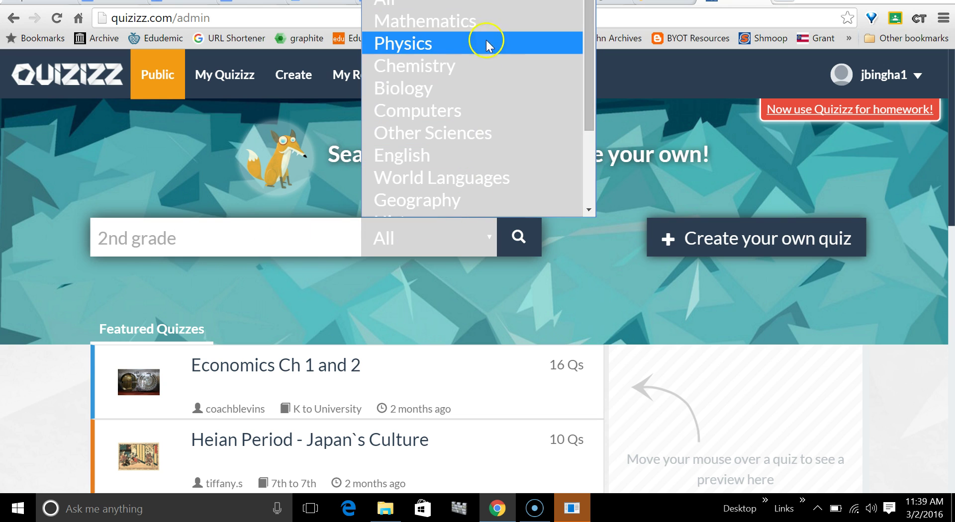
{"action": "left_click", "coordinate": [485, 22]}
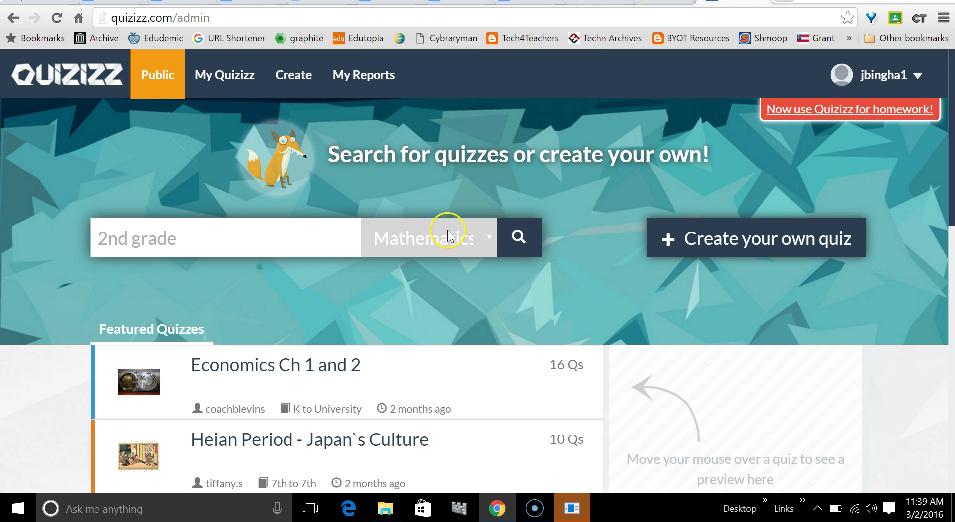
{"action": "left_click", "coordinate": [519, 243]}
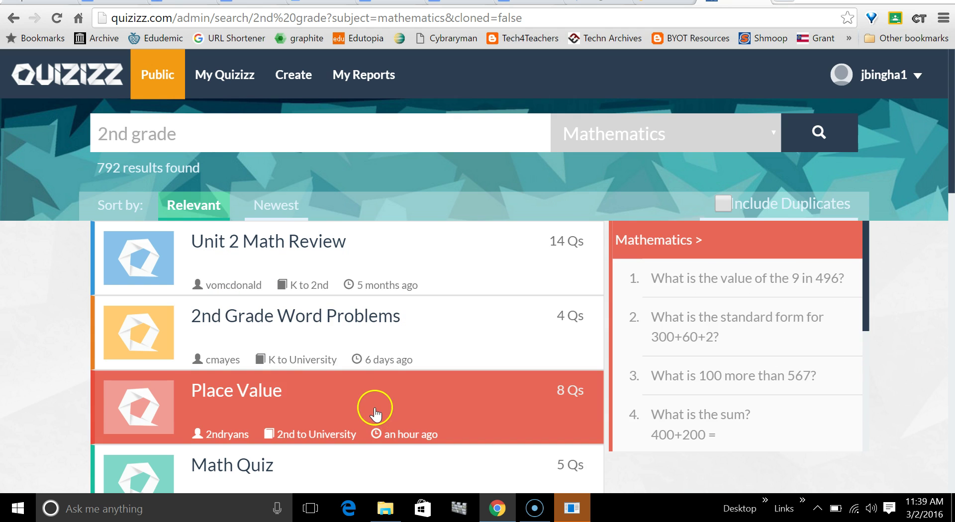
{"action": "scroll", "coordinate": [380, 392], "scroll_direction": "down", "scroll_amount": 2}
{"action": "scroll", "coordinate": [388, 359], "scroll_direction": "up", "scroll_amount": 2}
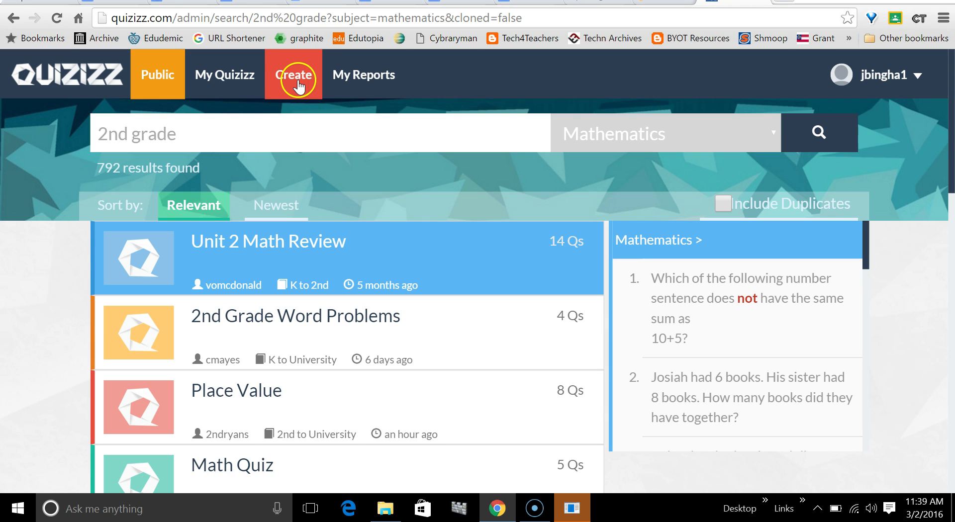
Open the 17-question Economics Ch 1 and 2 quiz from the personal collection and start assigning it as homework
{"action": "left_click", "coordinate": [249, 87]}
{"action": "scroll", "coordinate": [311, 320], "scroll_direction": "down", "scroll_amount": 3}
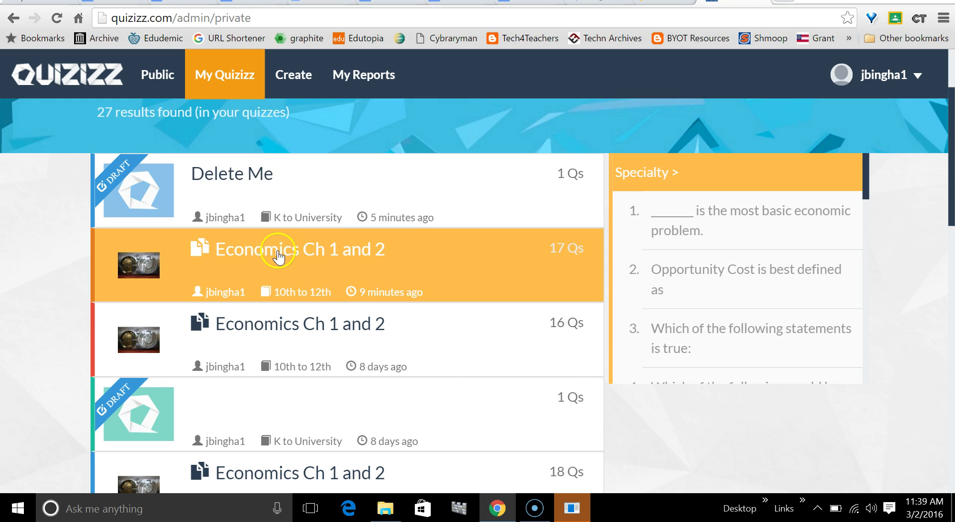
{"action": "left_click", "coordinate": [278, 257]}
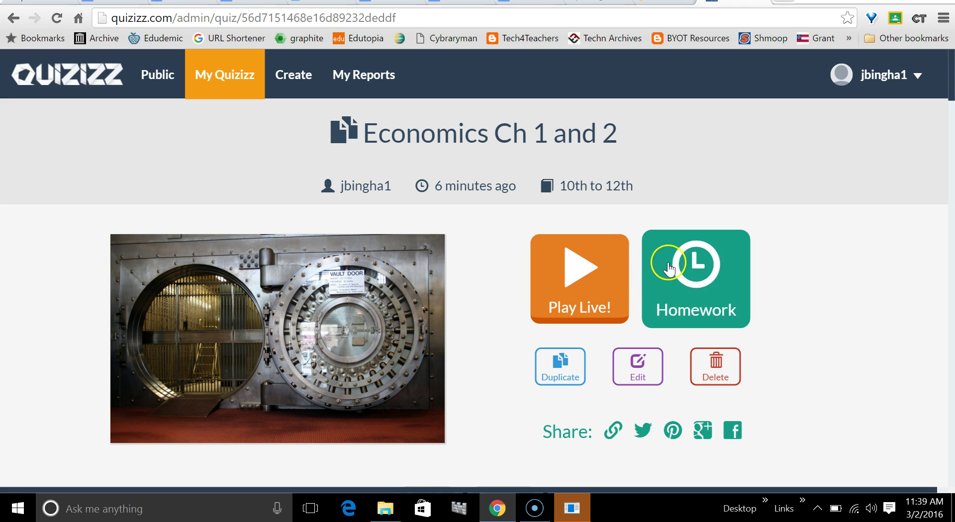
{"action": "left_click", "coordinate": [707, 290]}
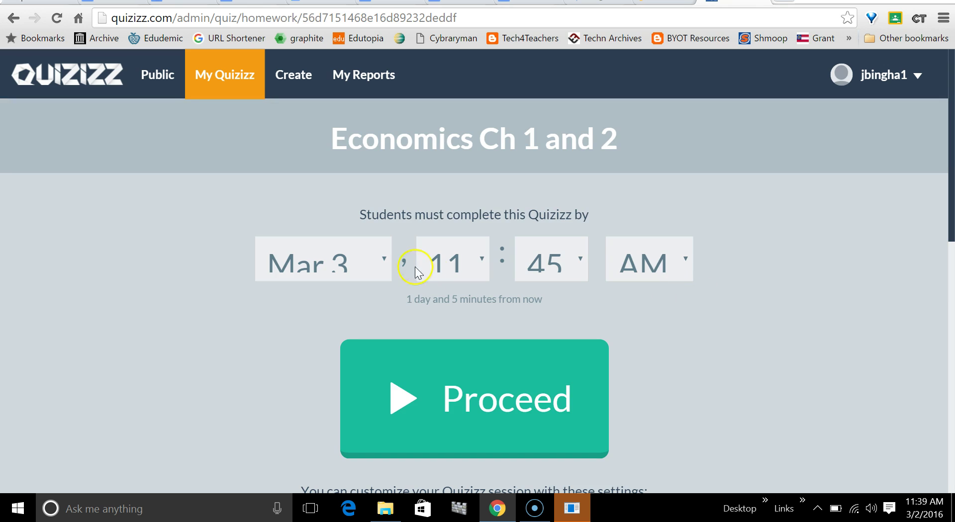
Set the homework completion date for the Economics Ch 1 and 2 quiz to Mar 9
{"action": "left_click", "coordinate": [382, 262]}
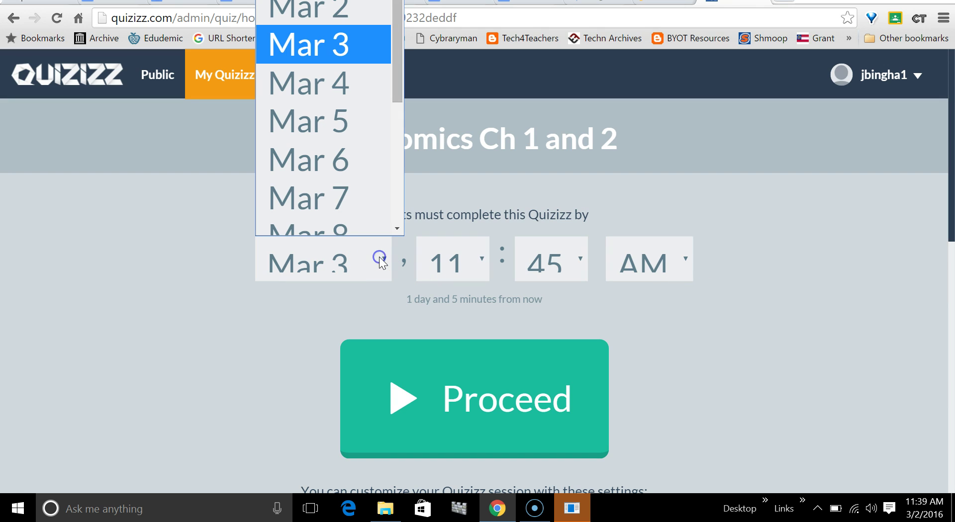
{"action": "scroll", "coordinate": [347, 202], "scroll_direction": "down", "scroll_amount": 3}
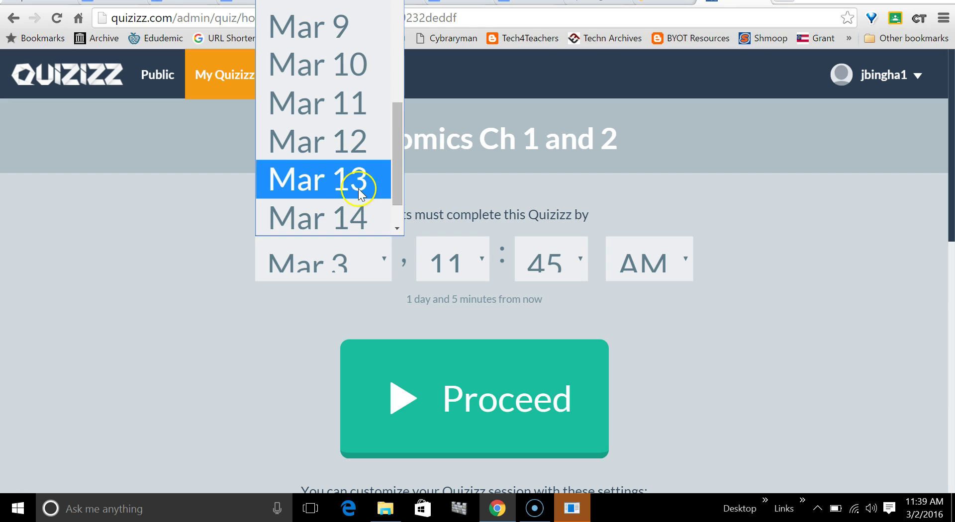
{"action": "left_click", "coordinate": [347, 28]}
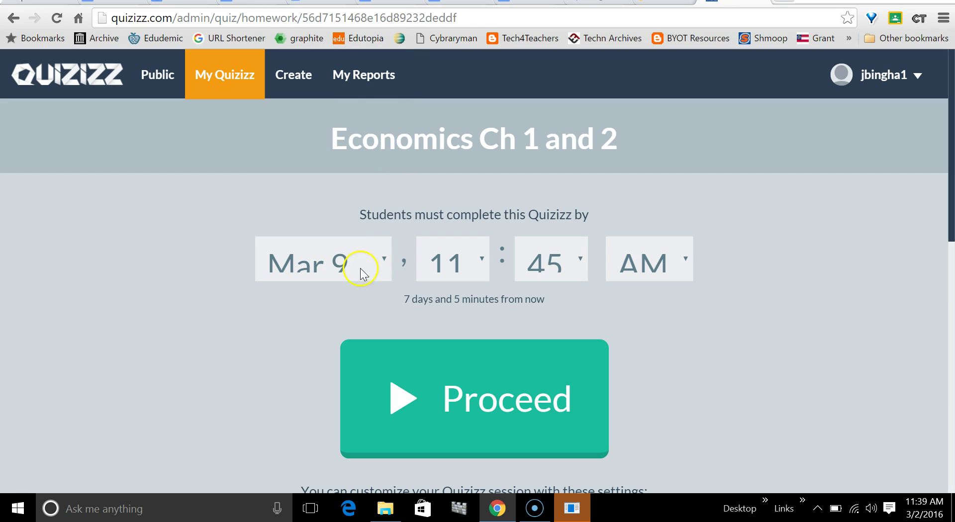
Look over the homework's question and game settings, and proceed to launch the Economics Ch 1 and 2 assignment
{"action": "scroll", "coordinate": [677, 309], "scroll_direction": "down", "scroll_amount": 5}
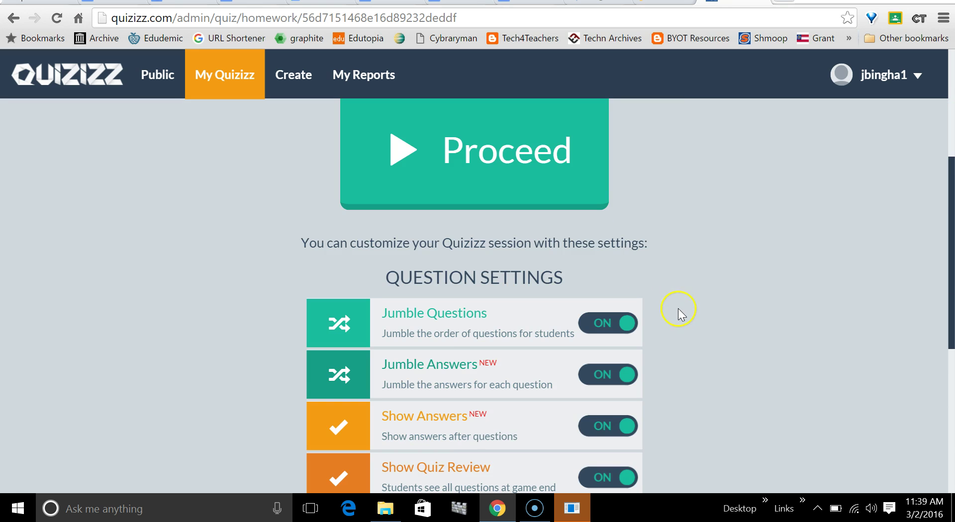
{"action": "scroll", "coordinate": [703, 279], "scroll_direction": "down", "scroll_amount": 6}
{"action": "scroll", "coordinate": [703, 278], "scroll_direction": "up", "scroll_amount": 7}
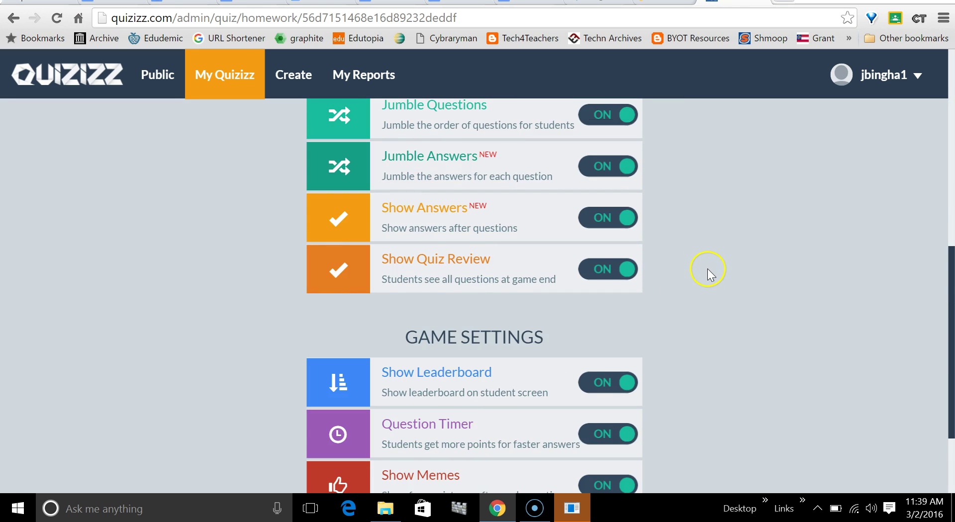
{"action": "scroll", "coordinate": [712, 261], "scroll_direction": "up", "scroll_amount": 3}
{"action": "scroll", "coordinate": [711, 269], "scroll_direction": "down", "scroll_amount": 7}
{"action": "scroll", "coordinate": [707, 269], "scroll_direction": "up", "scroll_amount": 8}
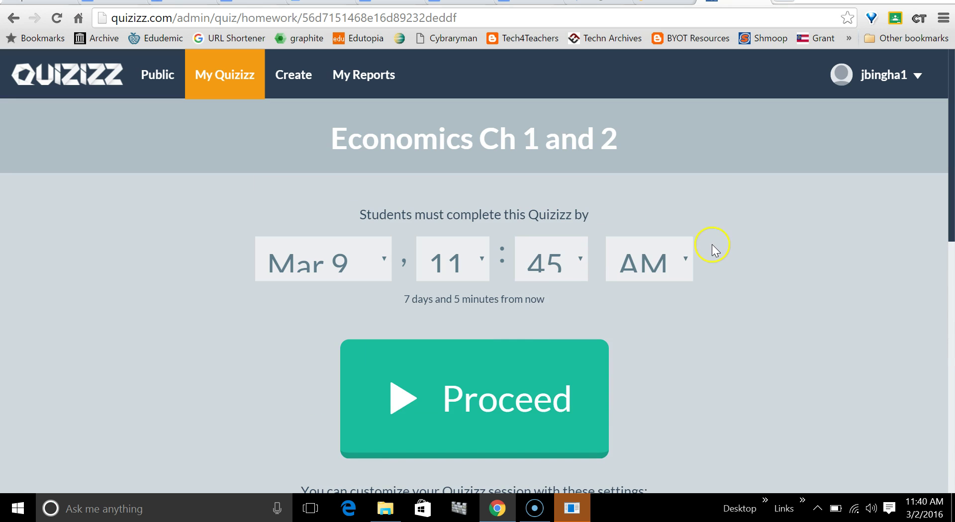
{"action": "left_click", "coordinate": [509, 383]}
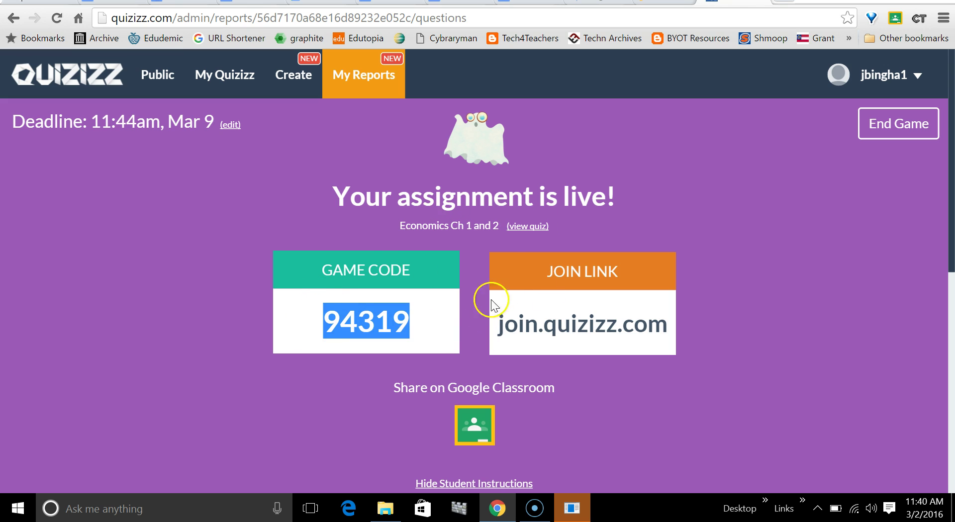
Share the live assignment on Google Classroom and choose CAMS as the class
{"action": "scroll", "coordinate": [478, 327], "scroll_direction": "down", "scroll_amount": 3}
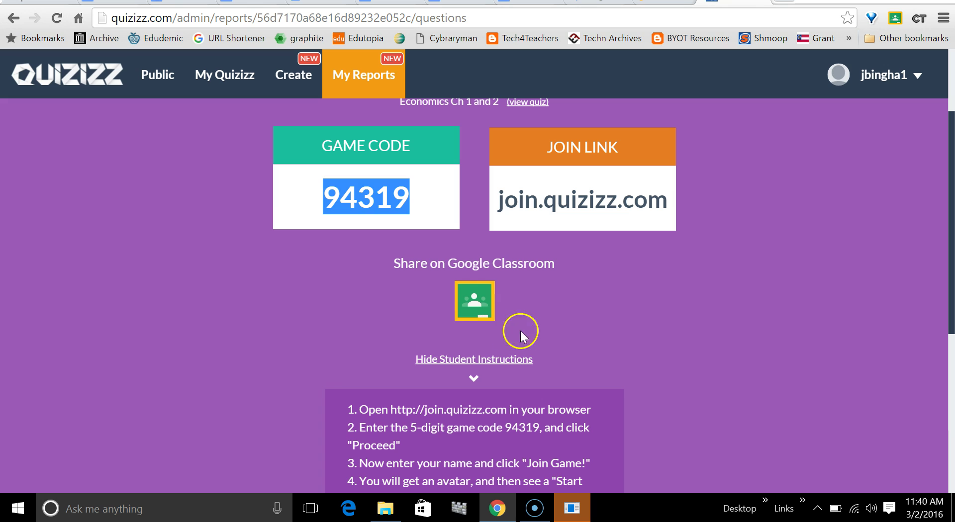
{"action": "left_click", "coordinate": [475, 300]}
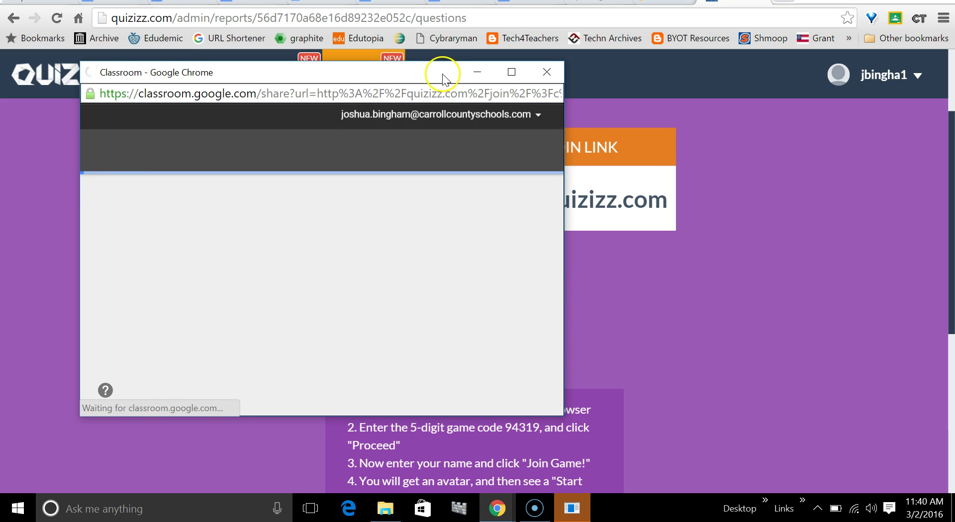
{"action": "left_click_drag", "start_coordinate": [443, 80], "coordinate": [466, 62]}
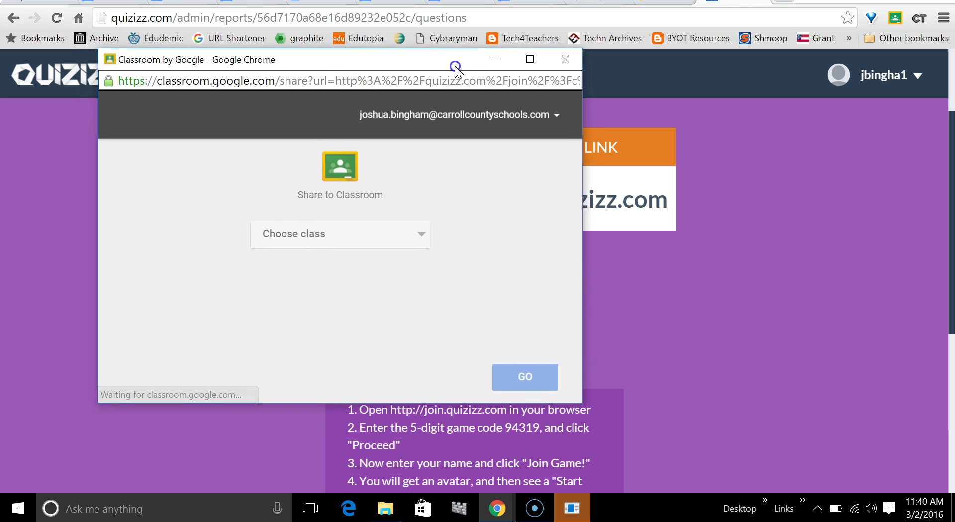
{"action": "left_click", "coordinate": [422, 234]}
{"action": "left_click_drag", "start_coordinate": [432, 238], "coordinate": [432, 277]}
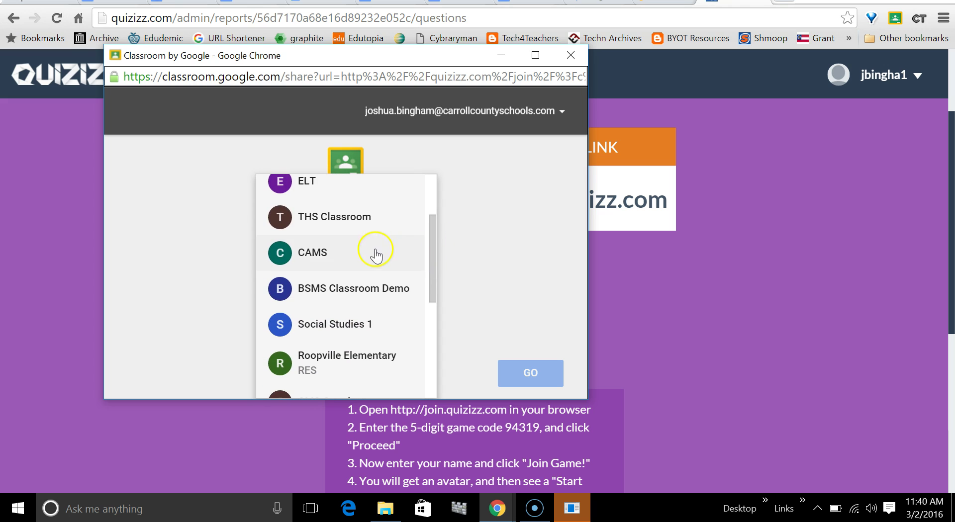
{"action": "scroll", "coordinate": [348, 305], "scroll_direction": "down", "scroll_amount": 5}
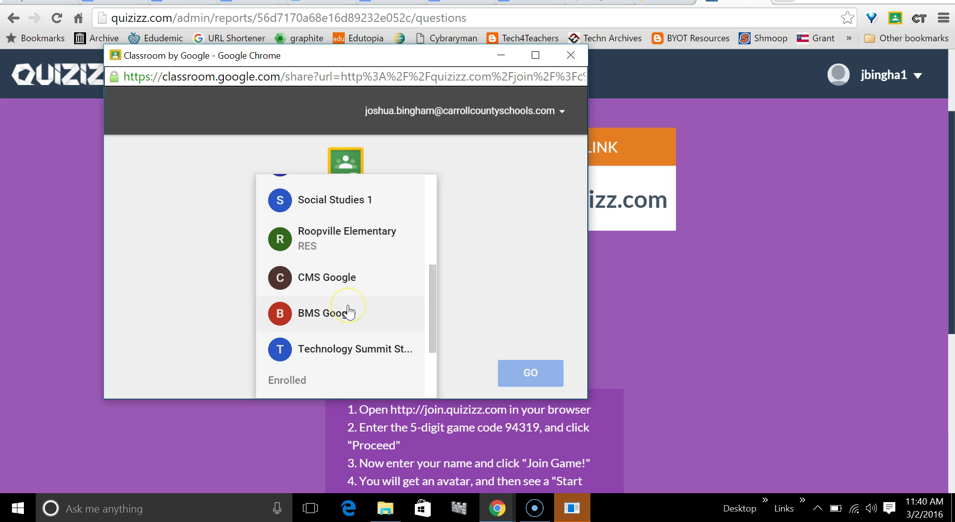
{"action": "left_click_drag", "start_coordinate": [432, 322], "coordinate": [432, 207]}
{"action": "left_click", "coordinate": [353, 302]}
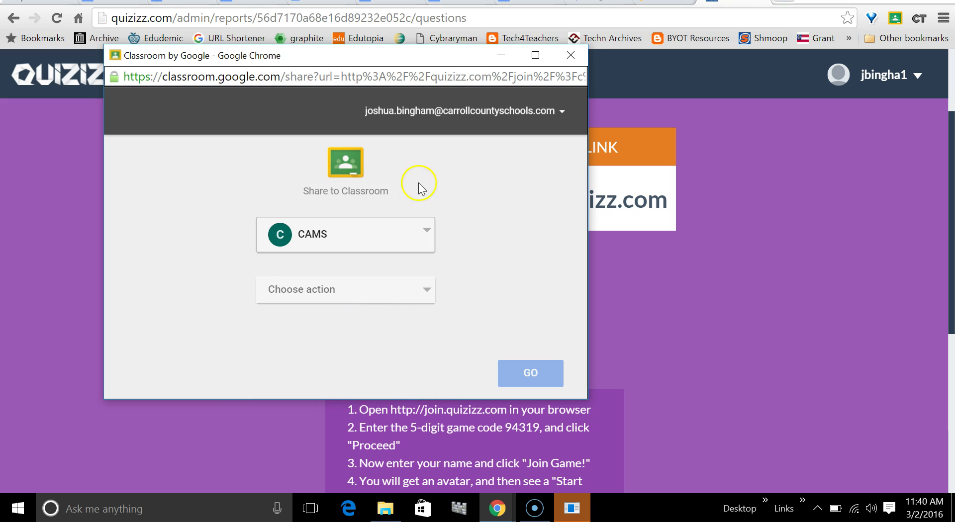
Choose Create assignment as the Classroom action for the CAMS class and continue to the assignment form
{"action": "left_click", "coordinate": [413, 288]}
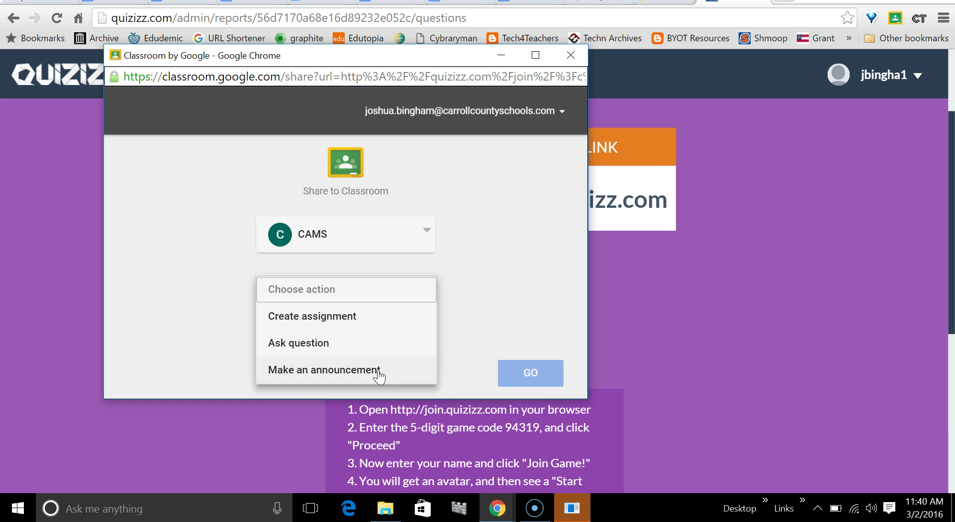
{"action": "left_click", "coordinate": [384, 320]}
{"action": "left_click", "coordinate": [522, 379]}
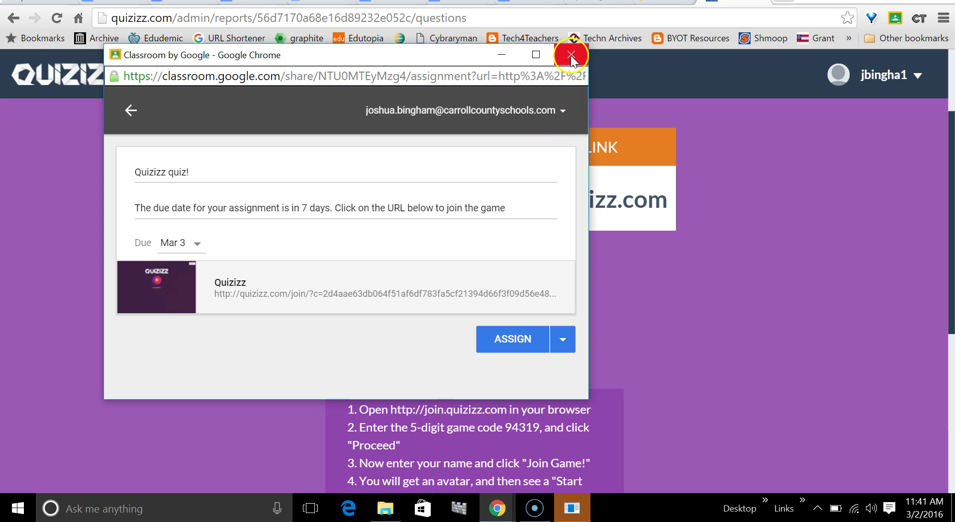
Move the Classroom window out of the way and examine the assignment's game code, join link and student instructions
{"action": "left_click_drag", "start_coordinate": [488, 60], "coordinate": [710, 344]}
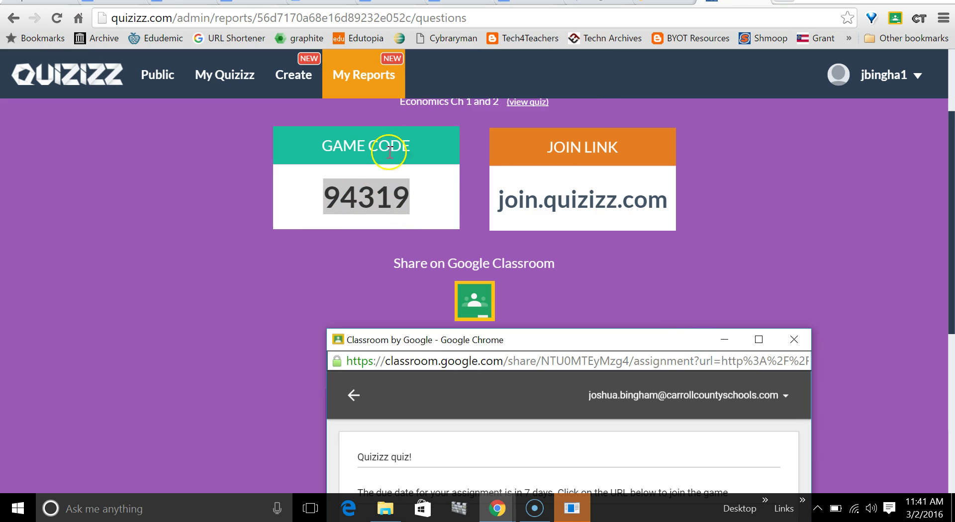
{"action": "left_click", "coordinate": [356, 211]}
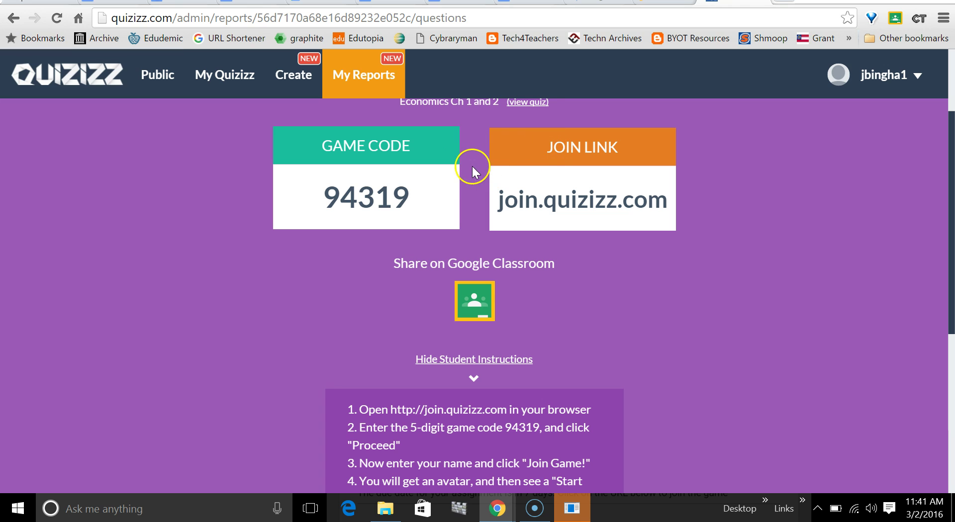
{"action": "scroll", "coordinate": [259, 226], "scroll_direction": "down", "scroll_amount": 5}
{"action": "scroll", "coordinate": [259, 226], "scroll_direction": "up", "scroll_amount": 5}
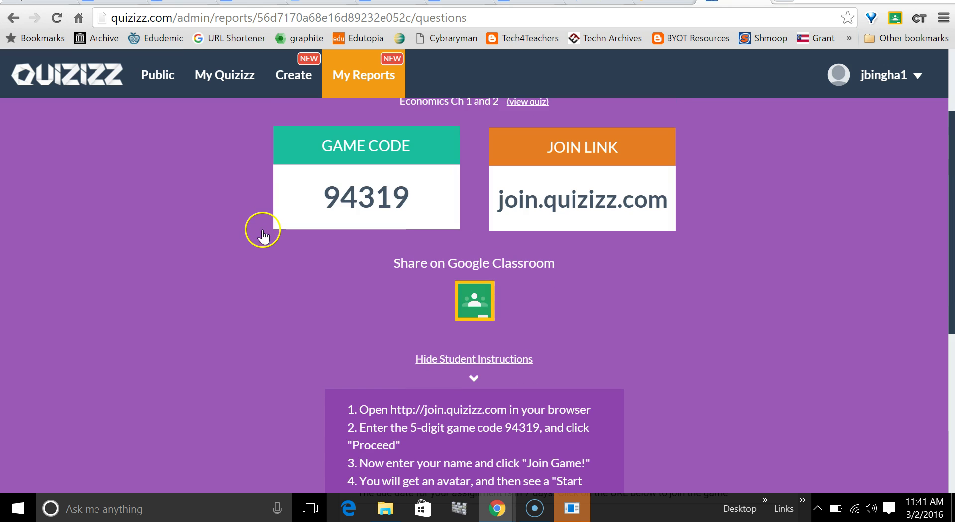